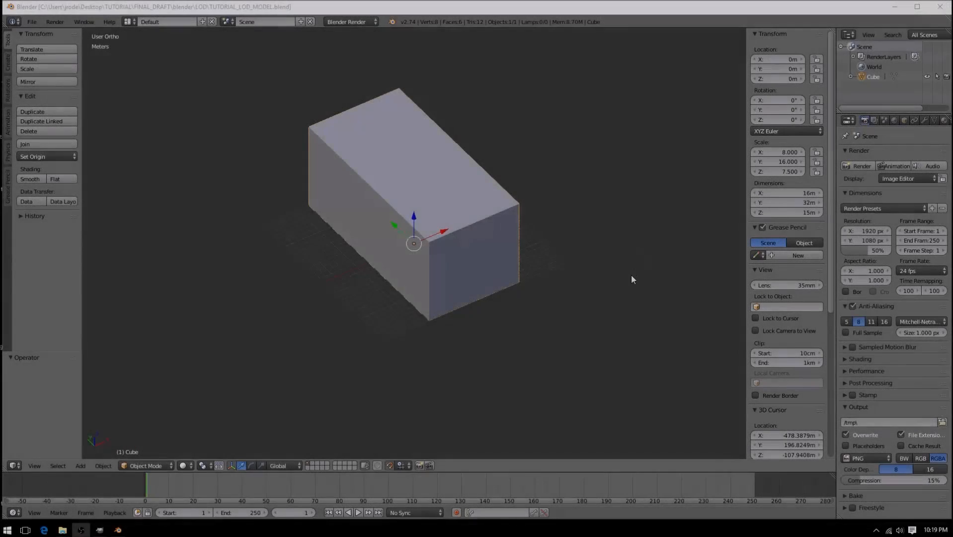
Step: Inspect the box model from all sides, including a low view level with the ground
scroll(436, 275, up, 3)
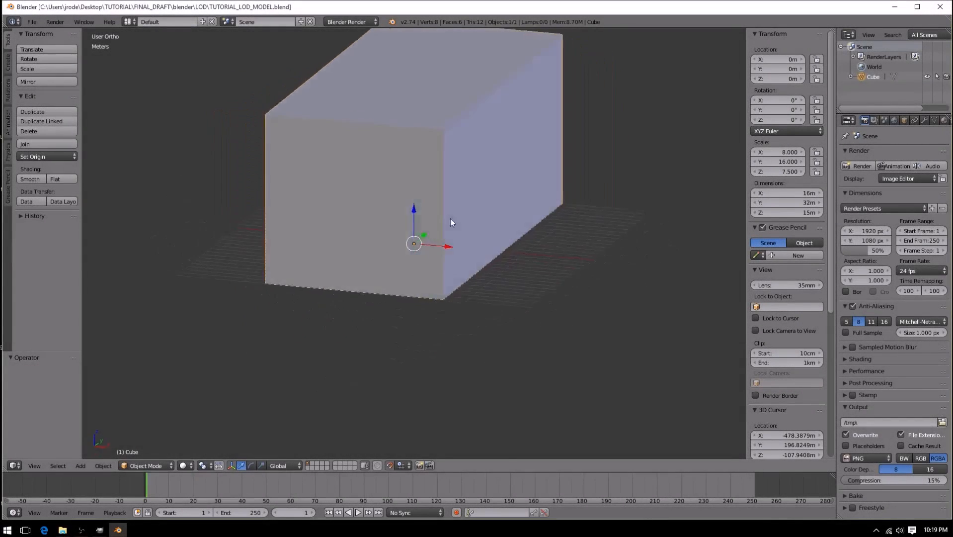
scroll(523, 249, down, 3)
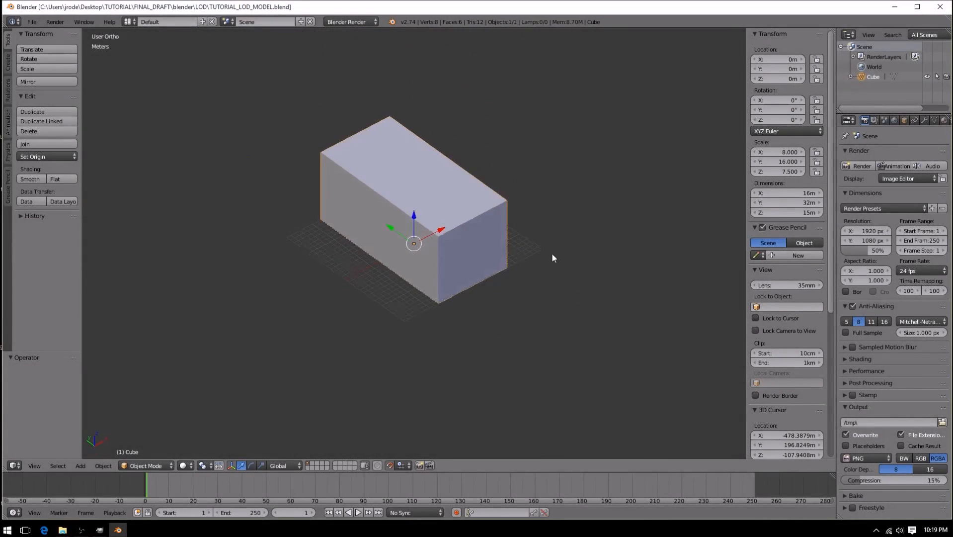
scroll(418, 231, up, 3)
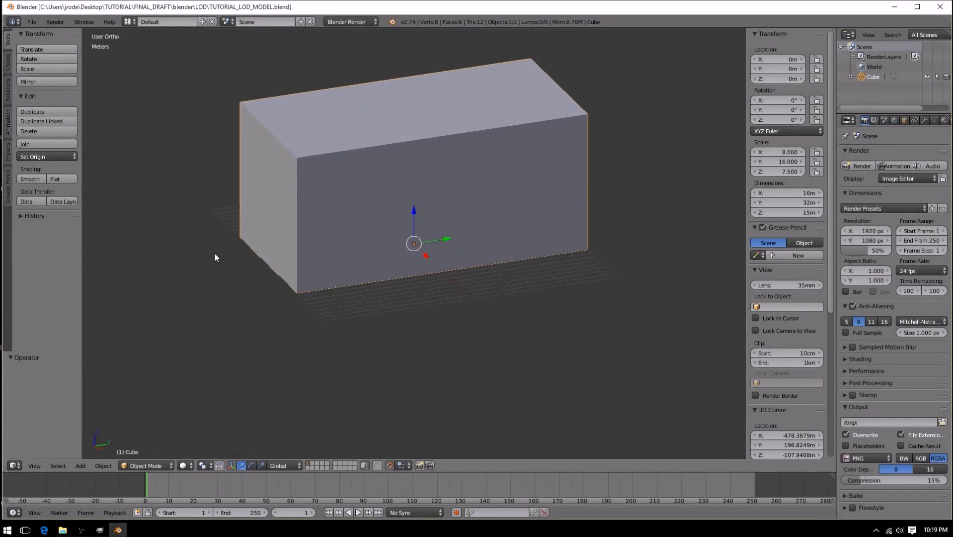
middle_drag(278, 224, 413, 212)
middle_drag(252, 158, 417, 131)
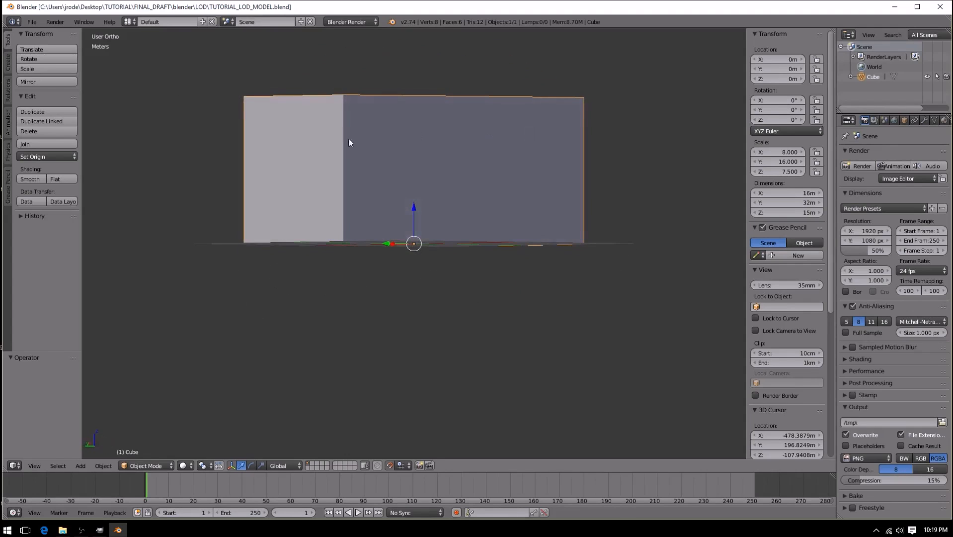
middle_drag(553, 147, 283, 145)
middle_drag(485, 143, 102, 156)
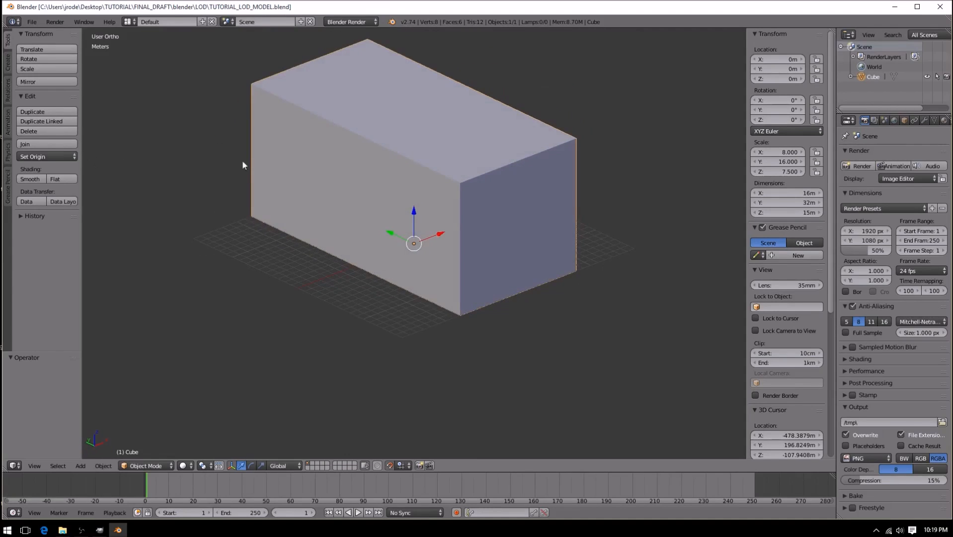
scroll(570, 216, down, 2)
mouse_move(570, 215)
middle_down()
mouse_move(468, 212)
mouse_move(451, 257)
mouse_move(505, 292)
mouse_move(564, 221)
middle_up()
scroll(440, 258, up, 3)
middle_drag(430, 258, 282, 245)
scroll(324, 245, down, 3)
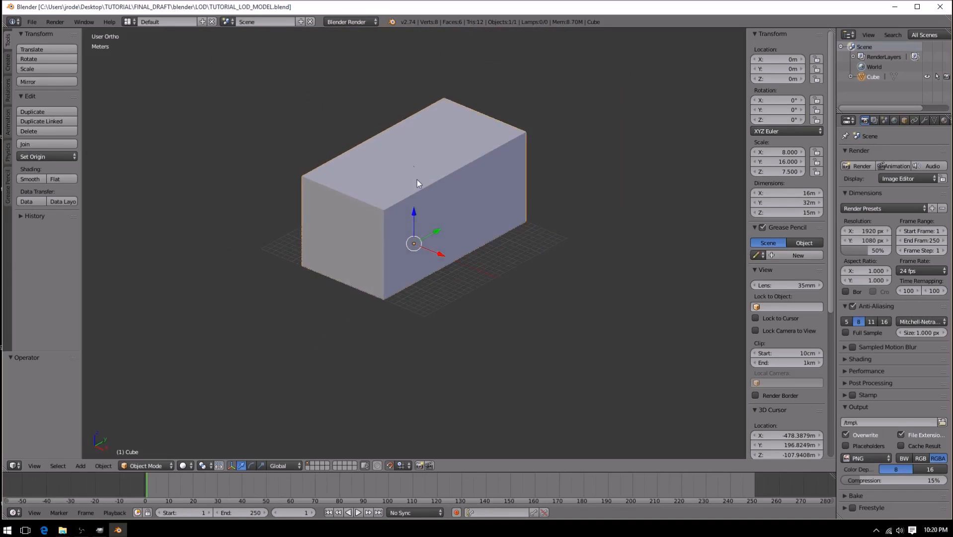
scroll(392, 226, up, 3)
scroll(373, 270, down, 2)
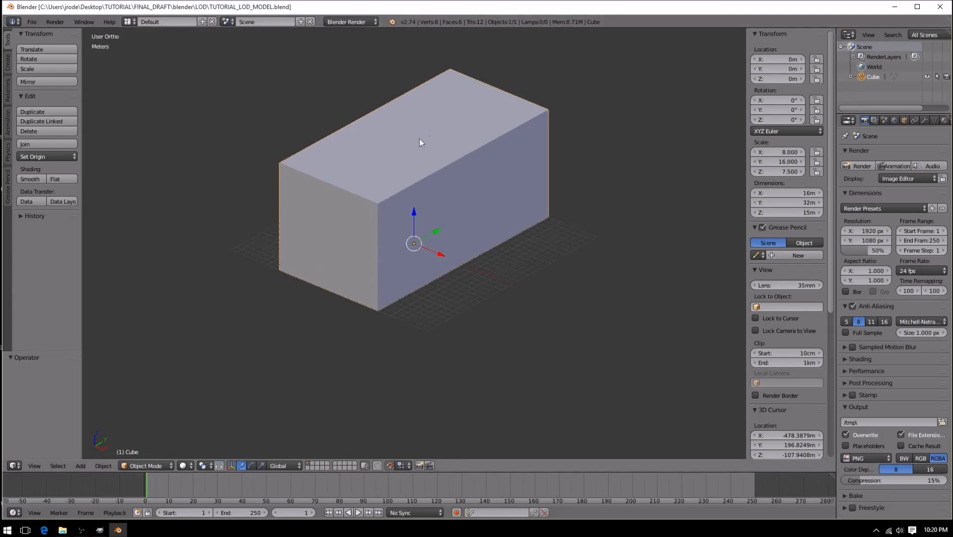
Step: Compare how the box looks from very far away and close up, and check its triangle count in the scene statistics
scroll(424, 131, down, 12)
scroll(402, 217, down, 8)
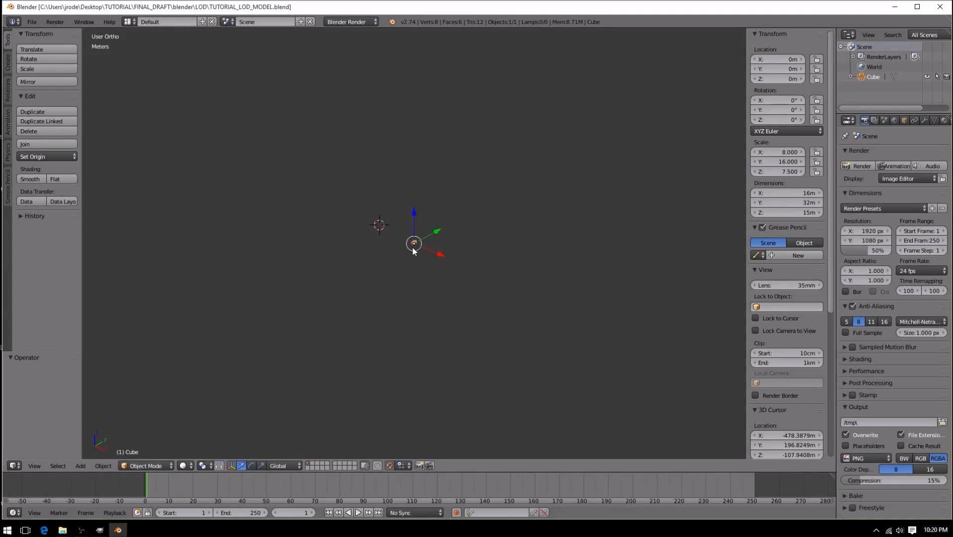
scroll(414, 243, up, 9)
scroll(415, 245, down, 4)
scroll(412, 256, down, 2)
scroll(418, 249, up, 8)
scroll(417, 244, up, 4)
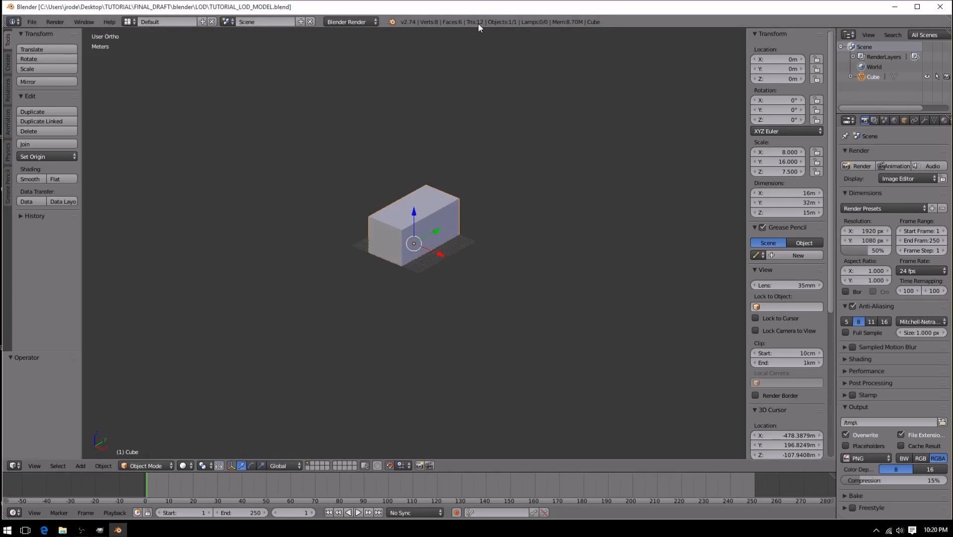
scroll(377, 256, up, 5)
scroll(436, 203, down, 3)
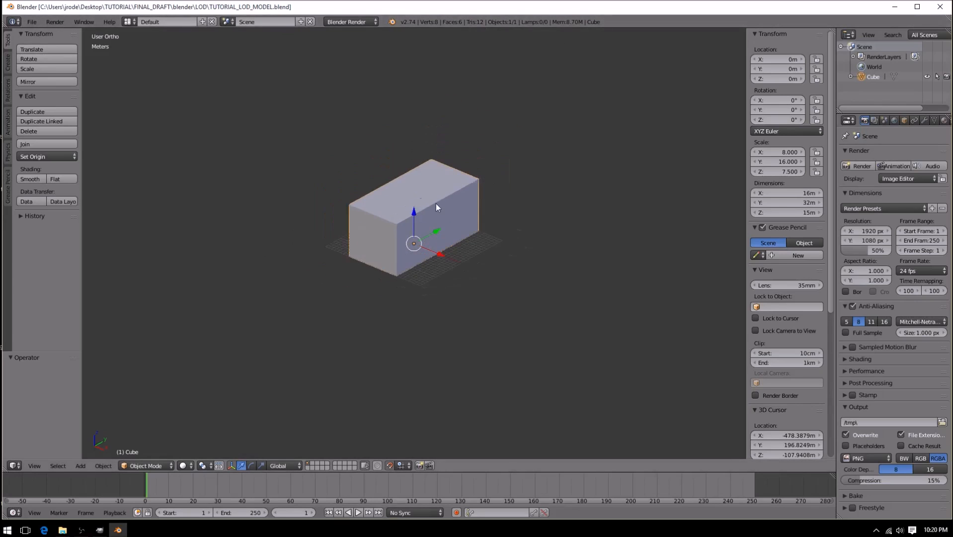
Step: Examine the box's silhouette from several angles at near and far viewing distances
middle_drag(441, 221, 444, 234)
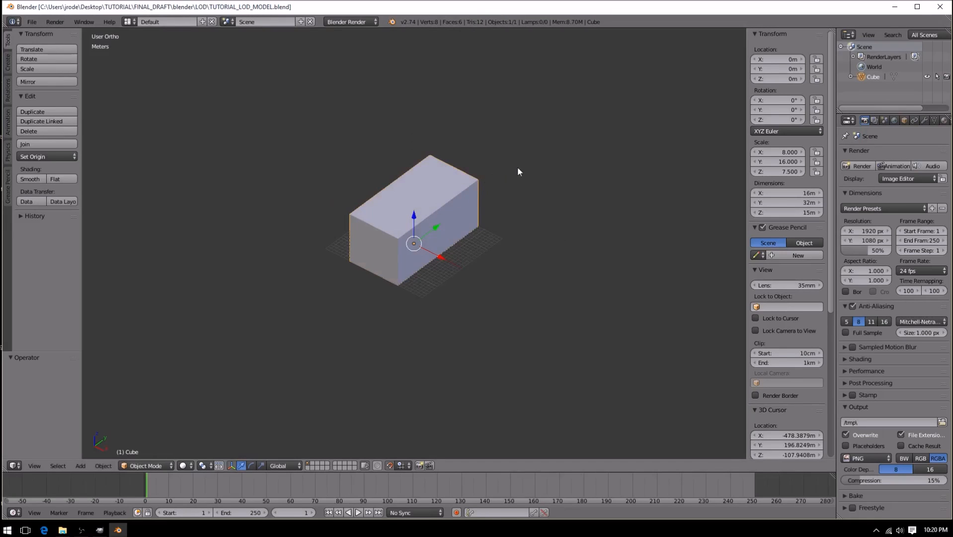
middle_drag(350, 226, 442, 193)
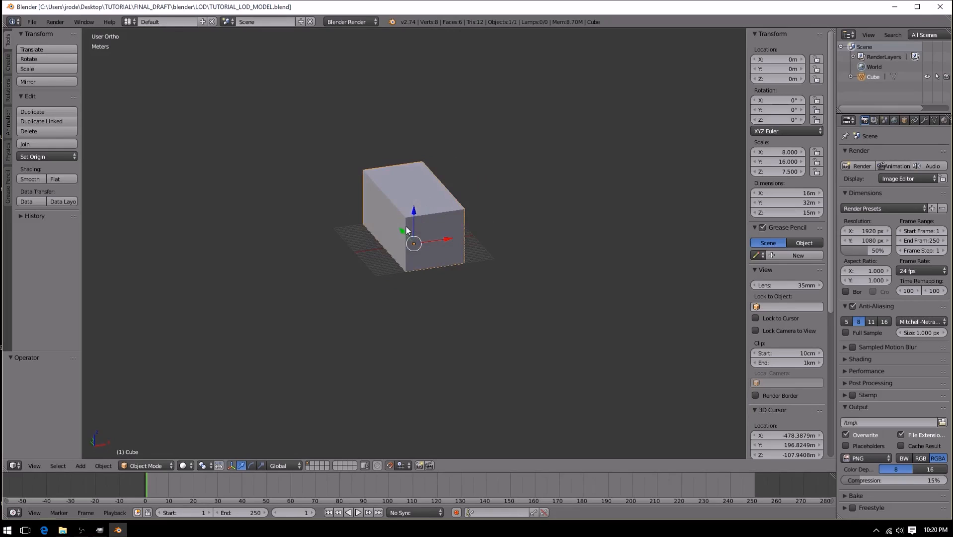
scroll(406, 229, up, 4)
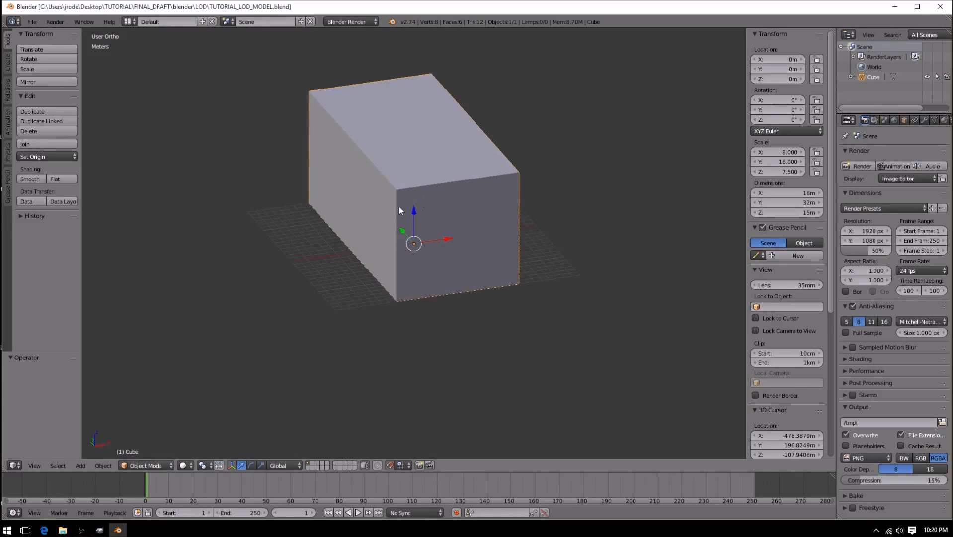
scroll(405, 253, down, 12)
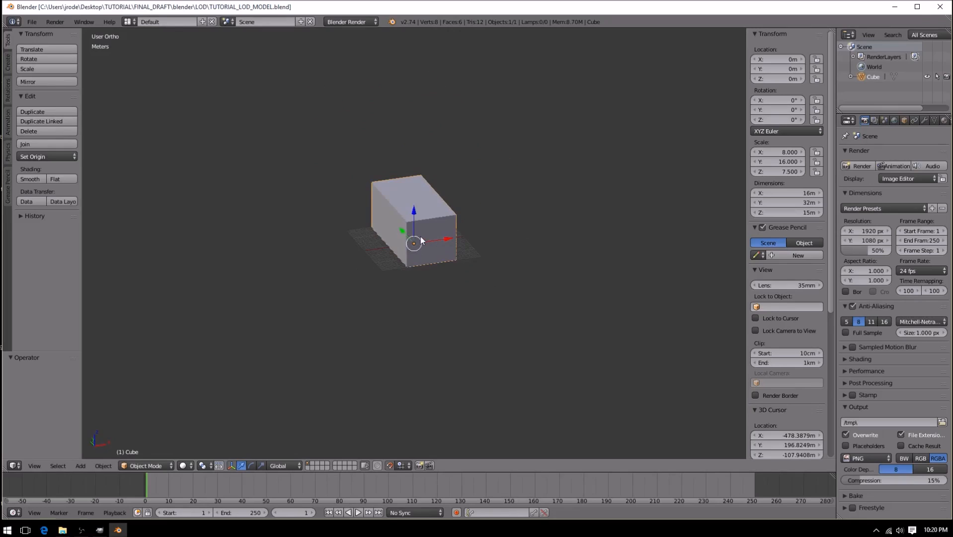
scroll(411, 255, up, 13)
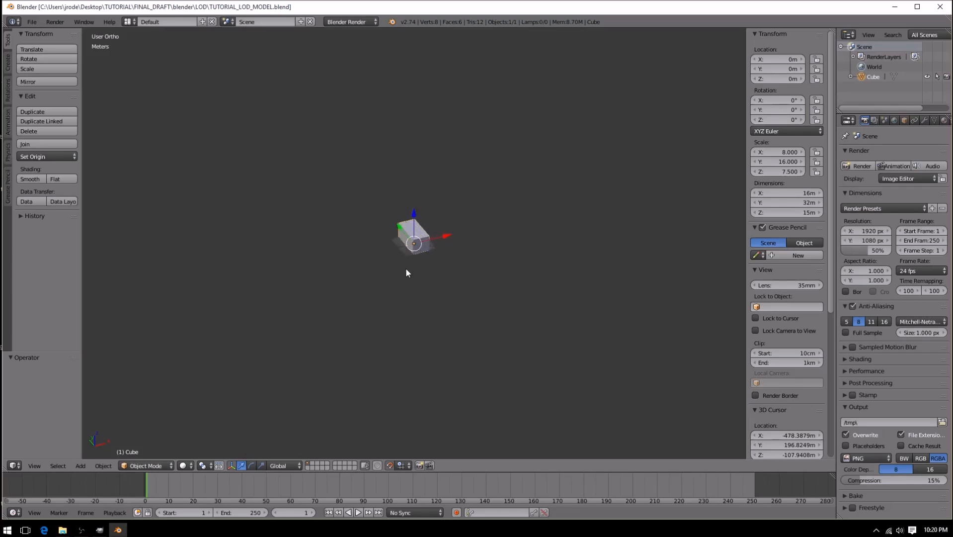
middle_drag(442, 217, 445, 198)
scroll(497, 204, down, 4)
scroll(494, 202, down, 3)
middle_drag(412, 210, 482, 239)
scroll(420, 260, up, 4)
middle_drag(387, 220, 494, 256)
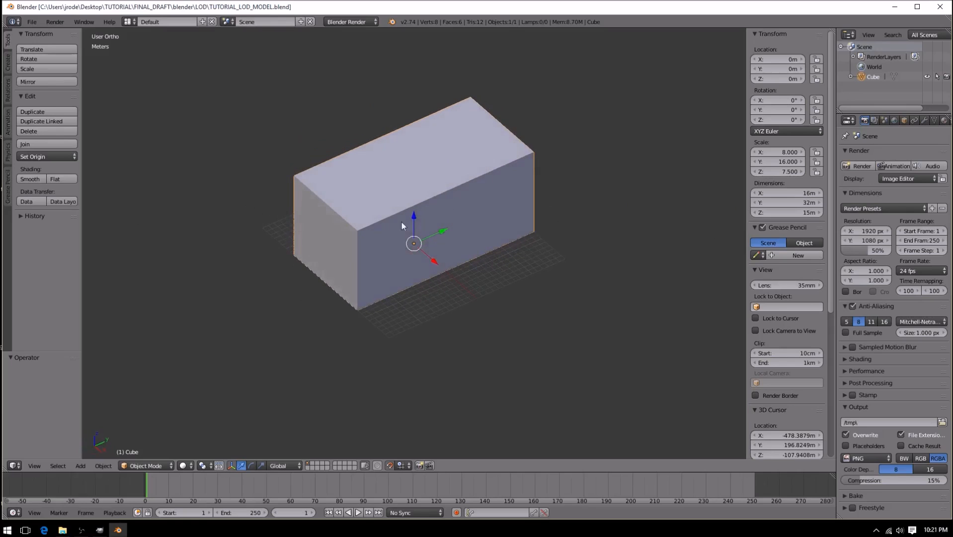
Step: Examine the box's end and long side faces up close and check the scene's triangle count again
middle_drag(281, 241, 553, 213)
scroll(497, 244, up, 3)
scroll(553, 213, up, 3)
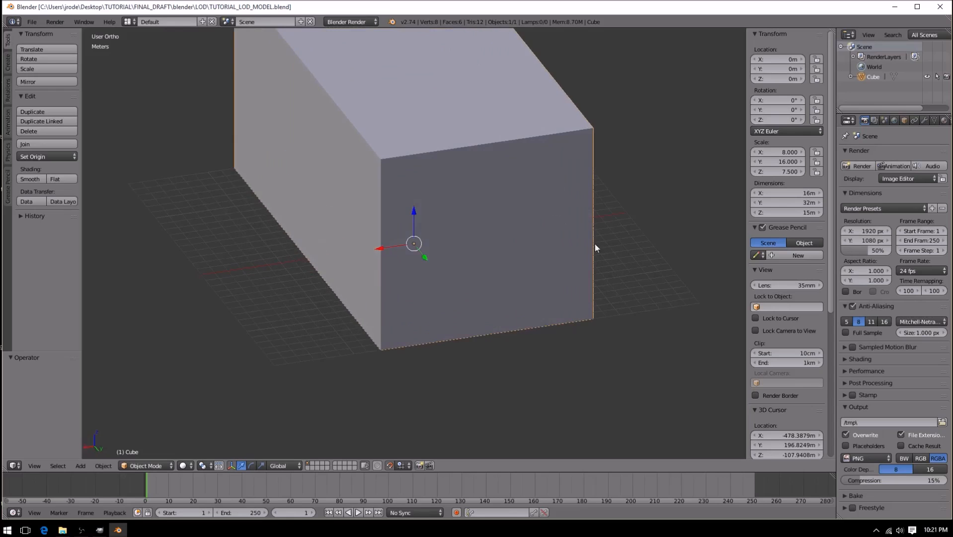
scroll(596, 249, down, 3)
middle_drag(599, 275, 392, 113)
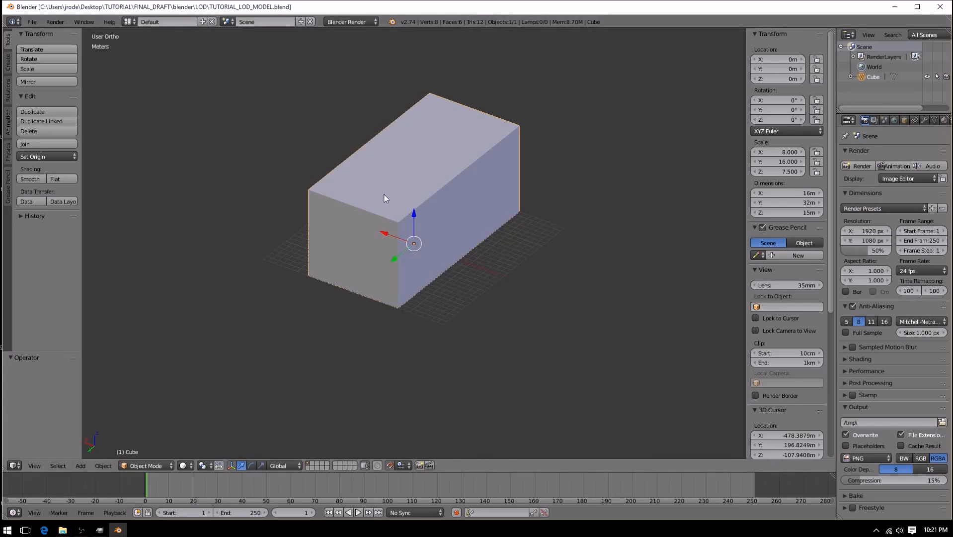
scroll(381, 189, up, 3)
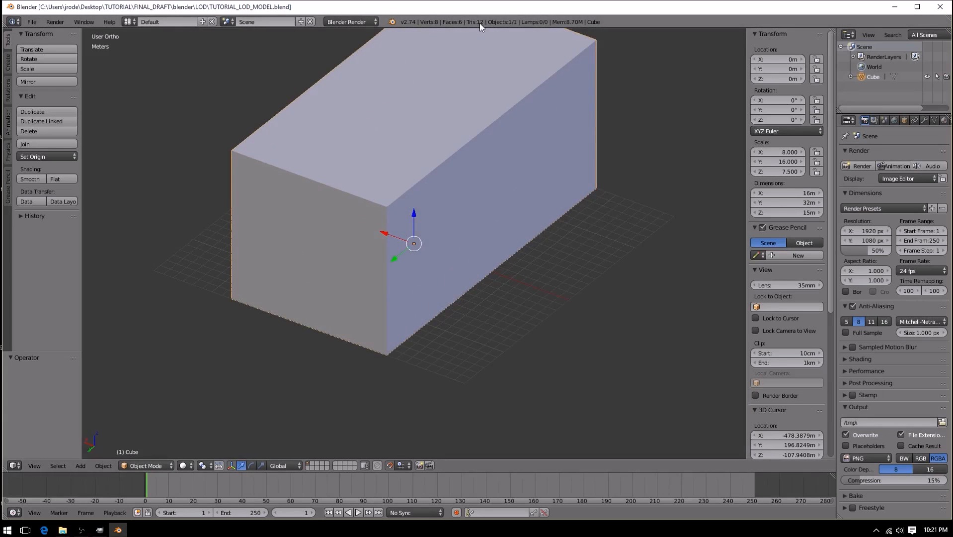
scroll(517, 180, down, 3)
middle_drag(531, 180, 462, 168)
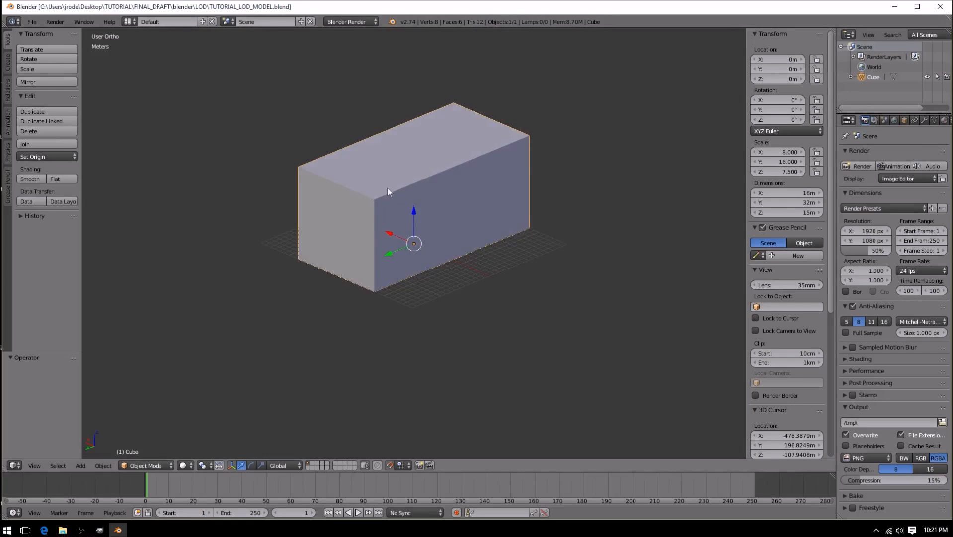
middle_drag(323, 195, 391, 154)
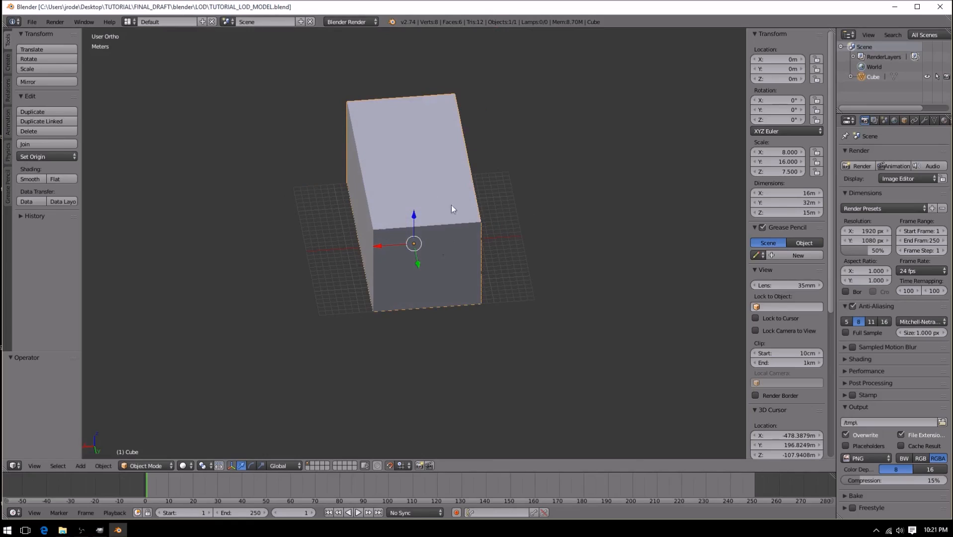
scroll(490, 235, down, 2)
middle_drag(494, 234, 453, 206)
scroll(448, 217, up, 3)
scroll(389, 153, up, 1)
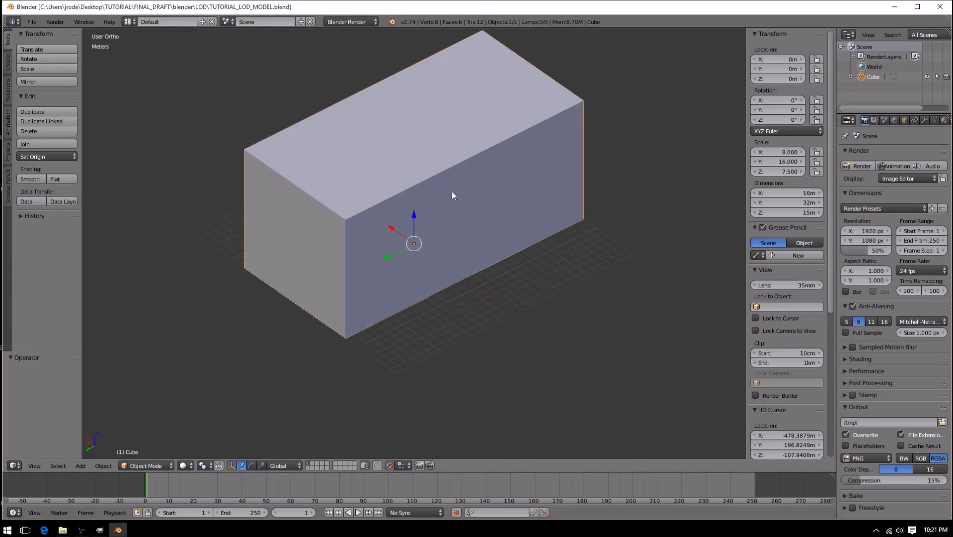
scroll(377, 237, down, 3)
middle_drag(374, 231, 453, 227)
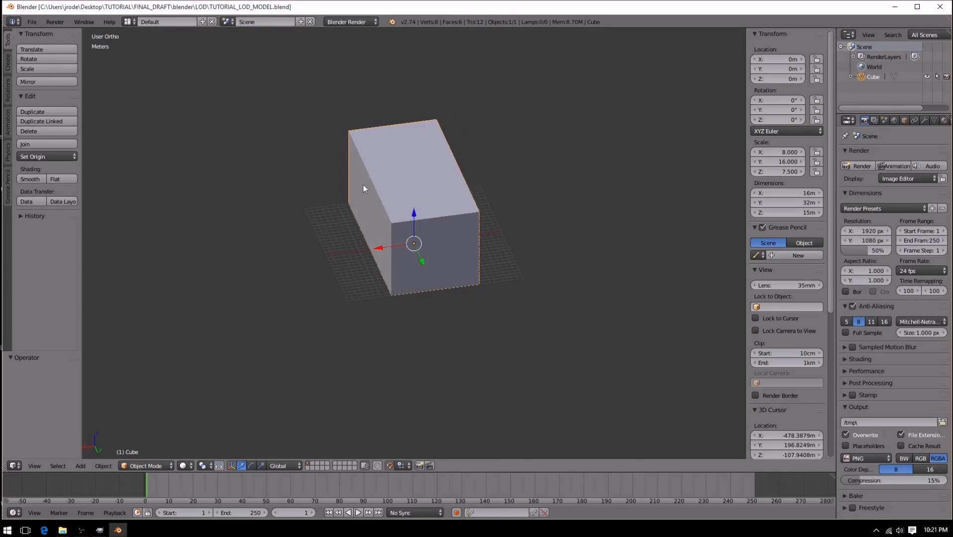
middle_drag(479, 206, 458, 237)
scroll(458, 237, up, 3)
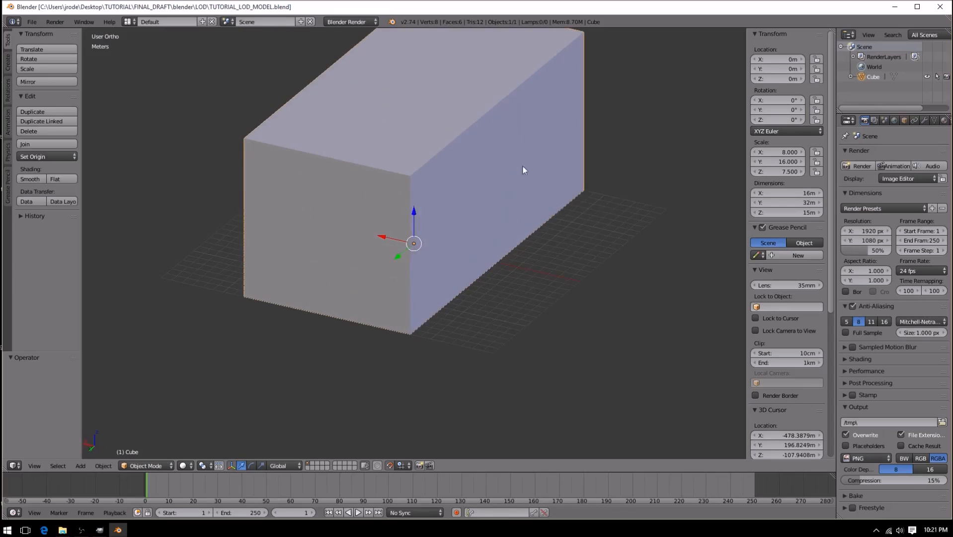
scroll(492, 182, down, 3)
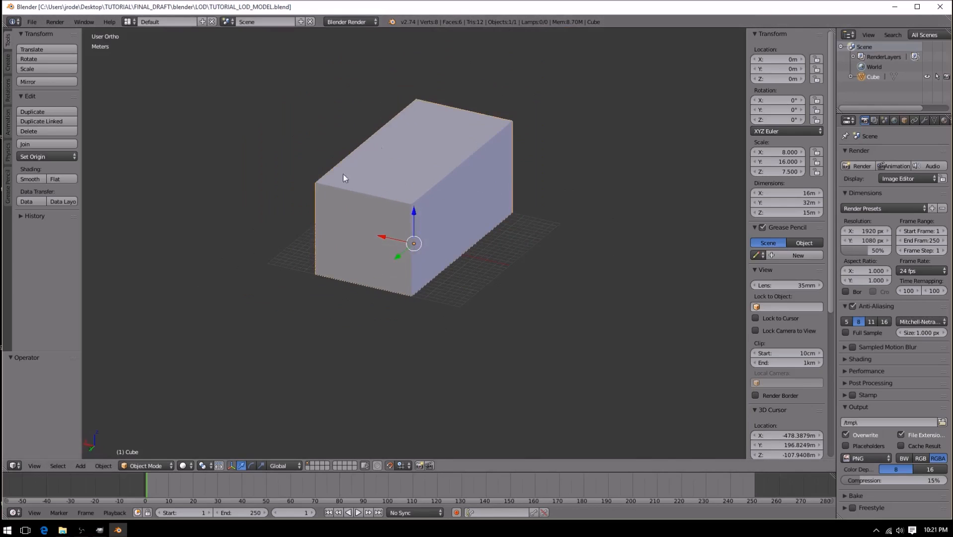
middle_drag(274, 195, 367, 202)
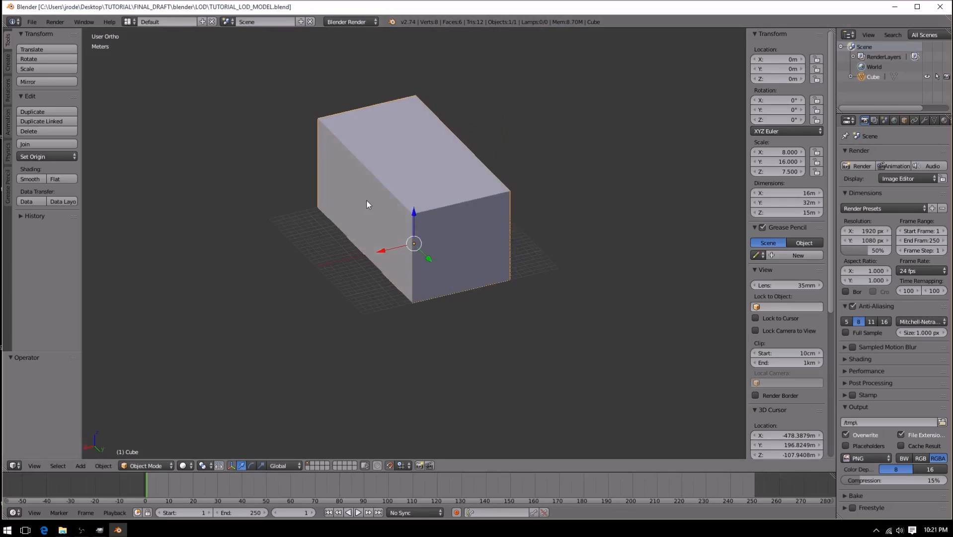
middle_drag(435, 210, 421, 221)
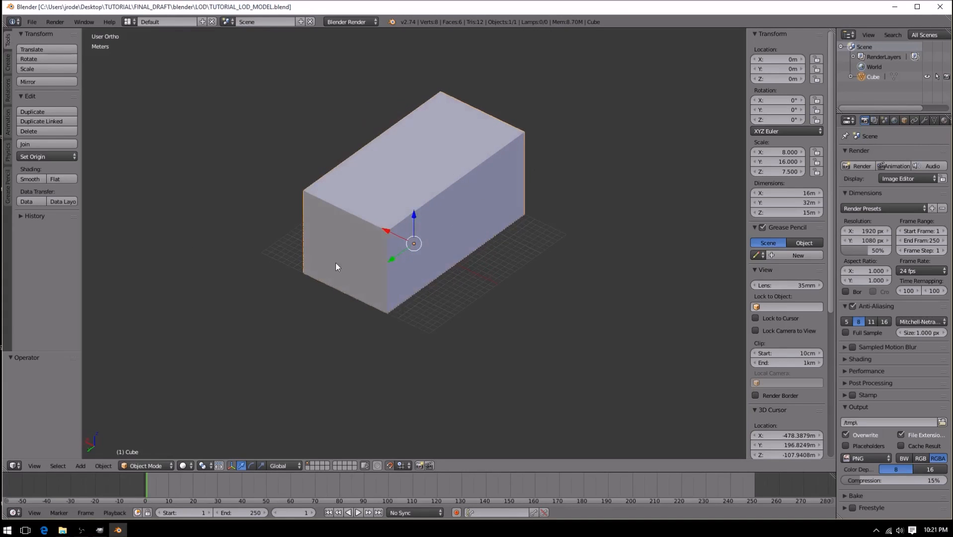
middle_drag(336, 263, 486, 203)
scroll(492, 201, up, 4)
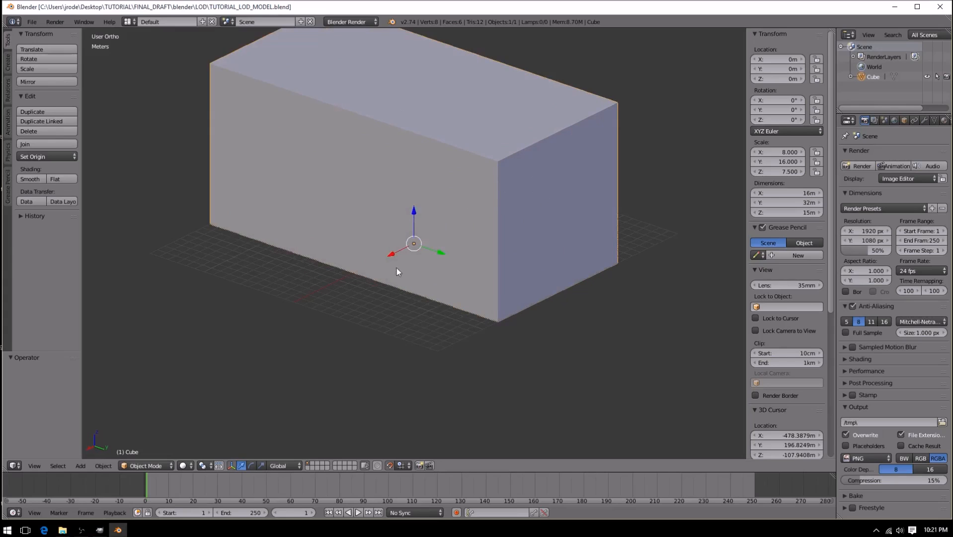
scroll(442, 234, down, 3)
middle_drag(519, 228, 424, 243)
scroll(264, 244, up, 4)
middle_drag(318, 229, 429, 255)
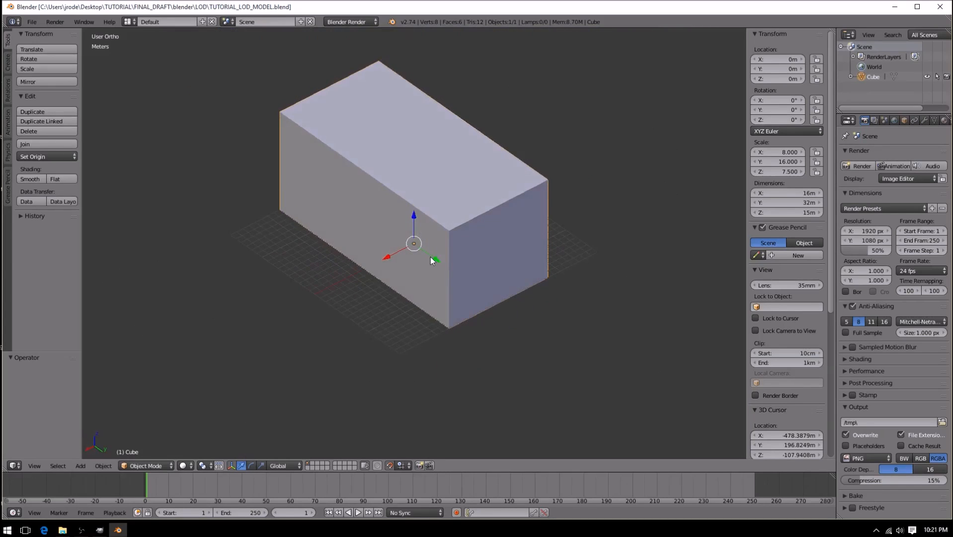
scroll(426, 255, up, 4)
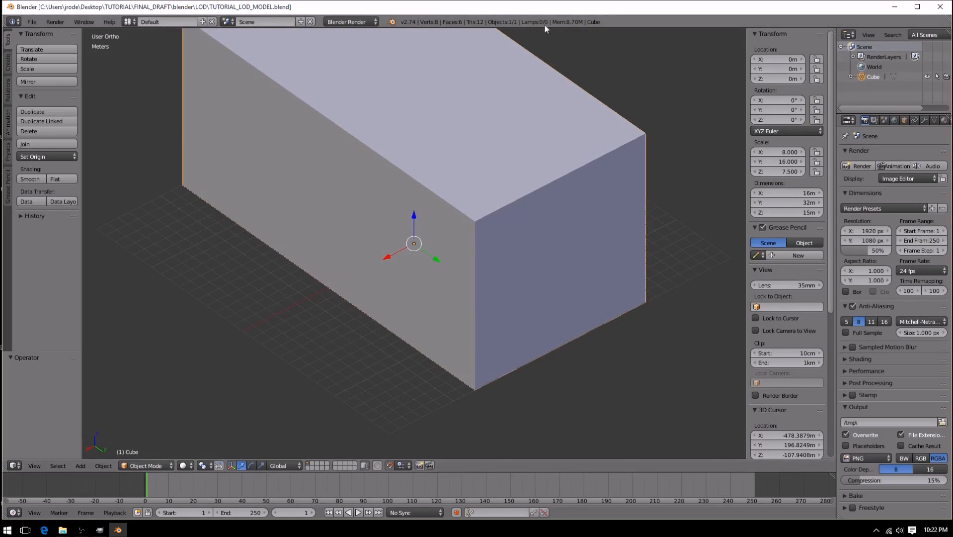
middle_drag(650, 214, 549, 206)
scroll(427, 218, down, 4)
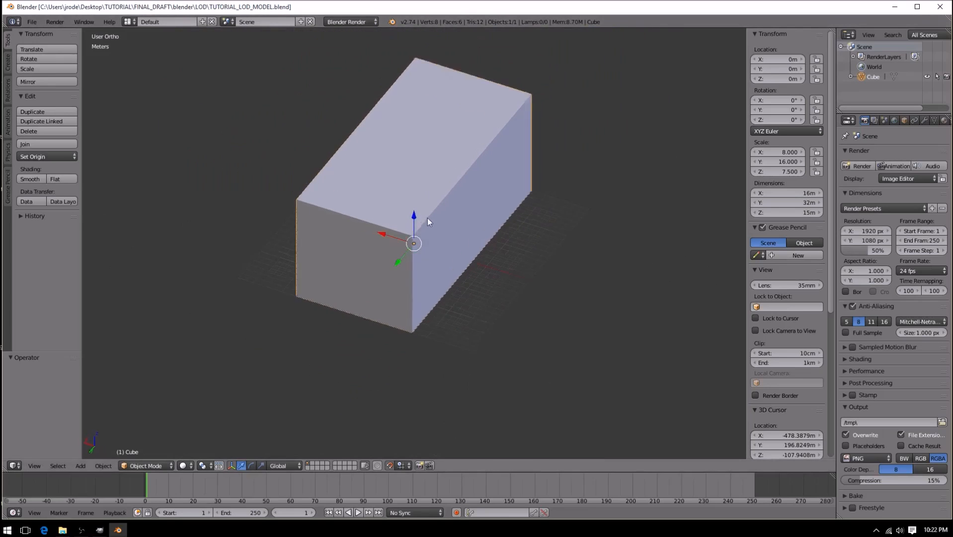
scroll(375, 276, up, 4)
middle_drag(384, 271, 455, 251)
scroll(456, 266, down, 2)
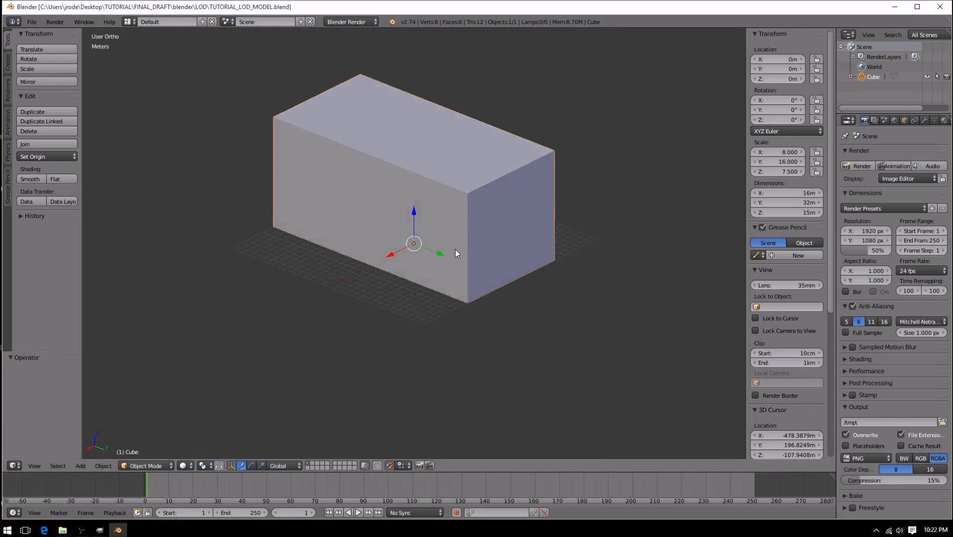
scroll(455, 251, up, 5)
middle_drag(628, 221, 605, 194)
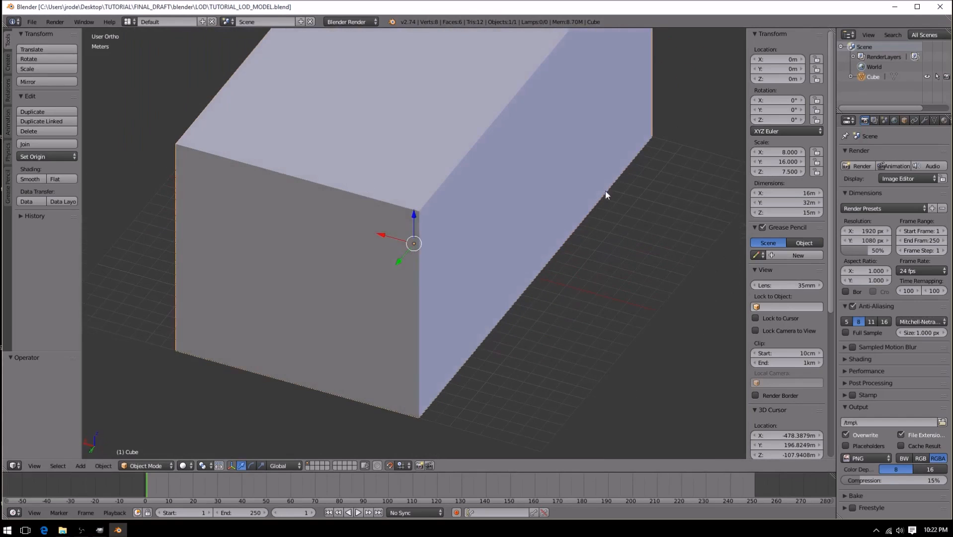
scroll(473, 241, down, 4)
middle_drag(461, 241, 465, 239)
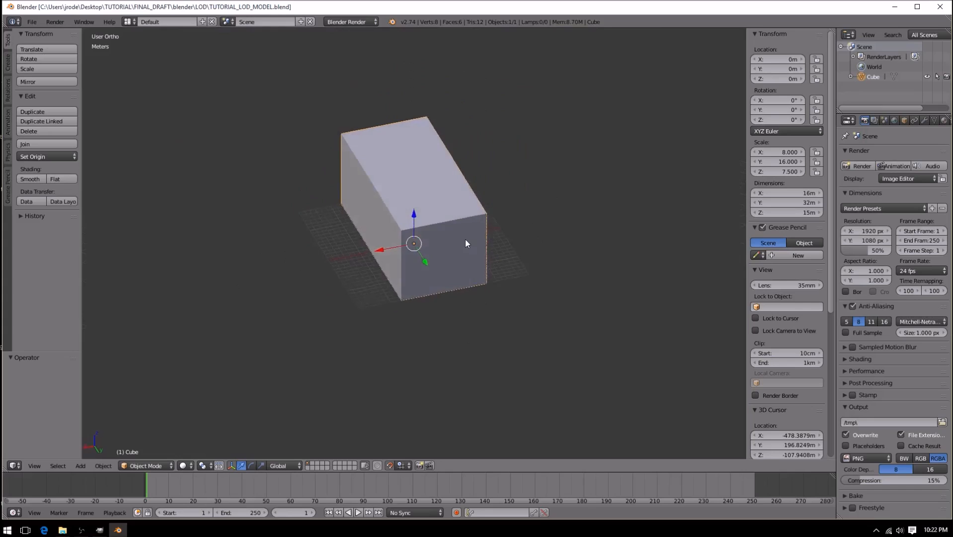
scroll(472, 256, up, 5)
middle_drag(588, 275, 492, 247)
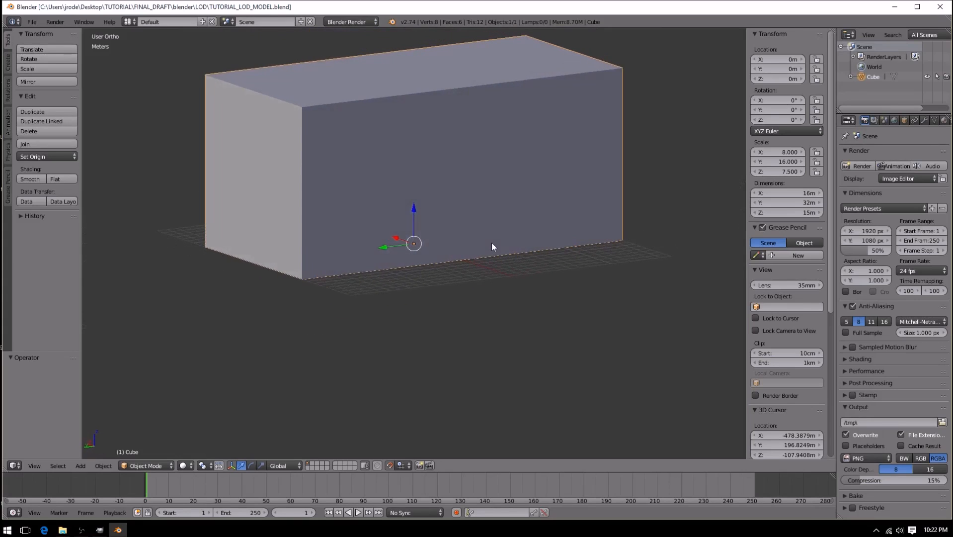
Step: Apply the box's location, rotation and scale together
mouse_move(366, 181)
middle_down()
mouse_move(443, 200)
mouse_move(455, 262)
mouse_move(375, 197)
middle_up()
middle_drag(519, 239, 419, 230)
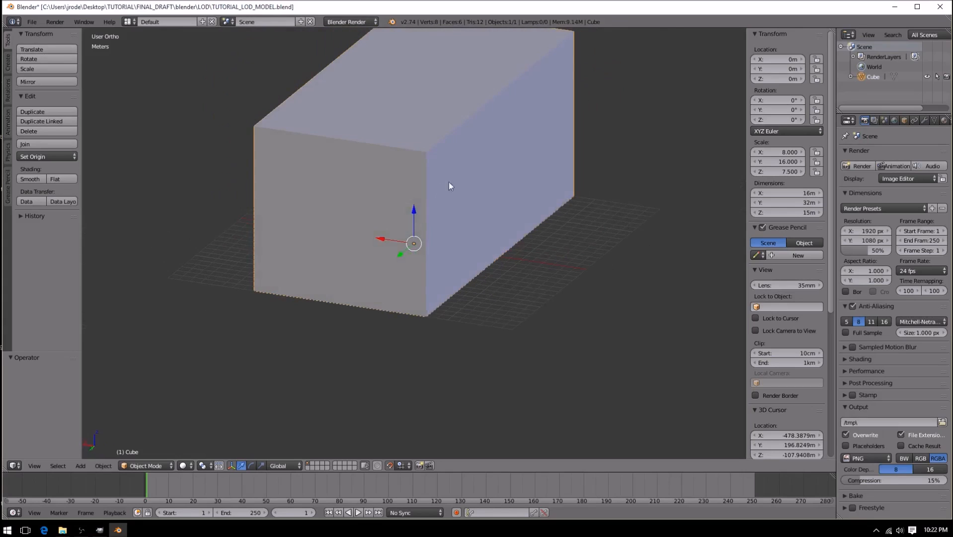
scroll(467, 232, down, 2)
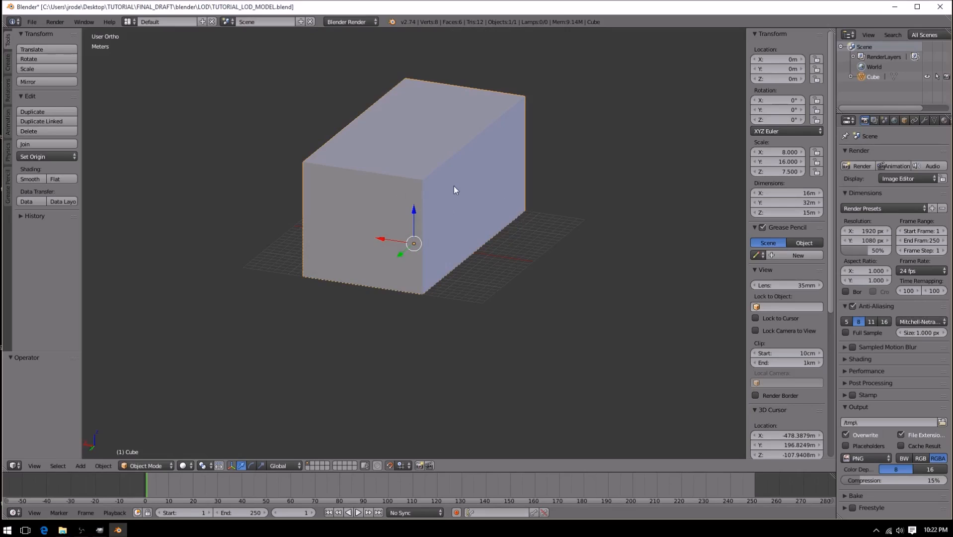
key(ctrl+shift+a)
key(ctrl+a)
click(295, 278)
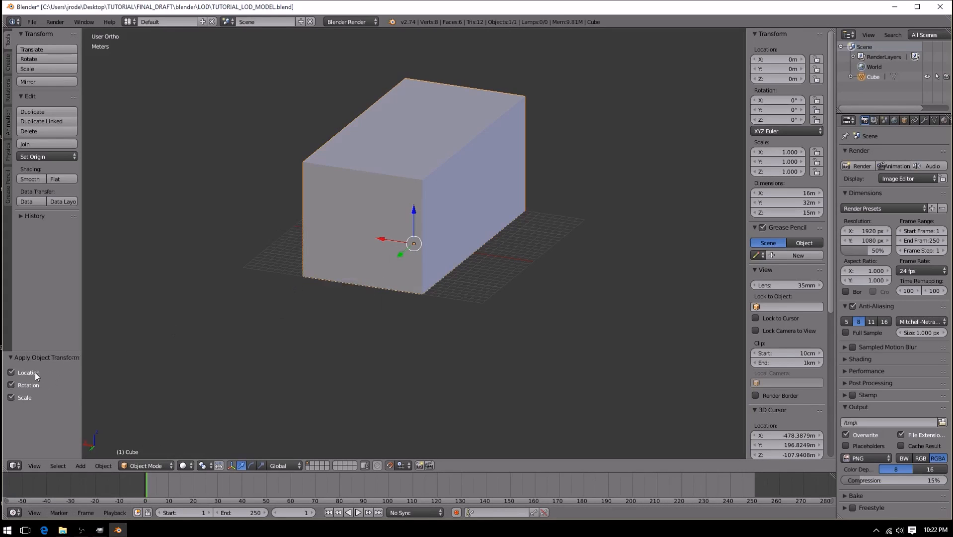
Step: Select the box and open an FBX export with the Desktop as the destination folder
key(a)
middle_drag(401, 245, 438, 215)
right_click(438, 257)
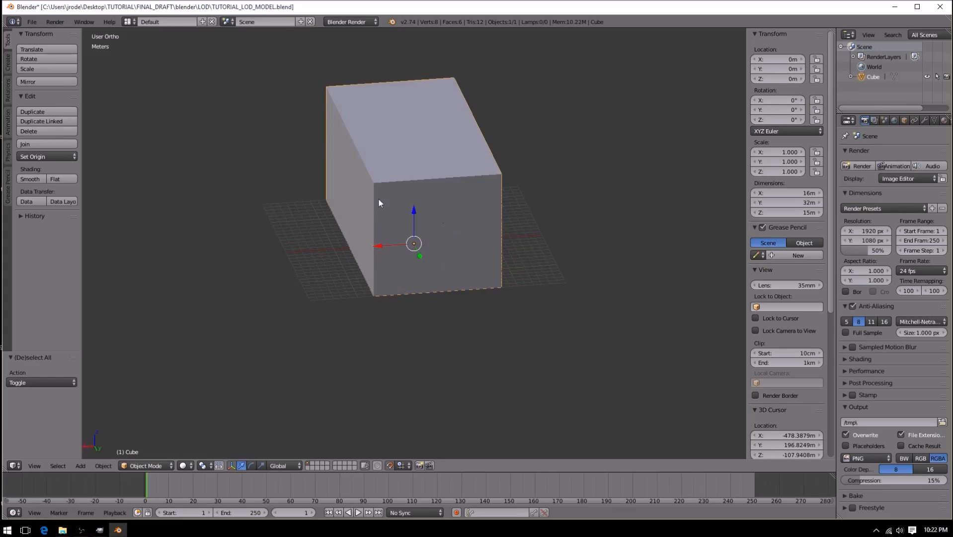
click(32, 21)
mouse_move(57, 212)
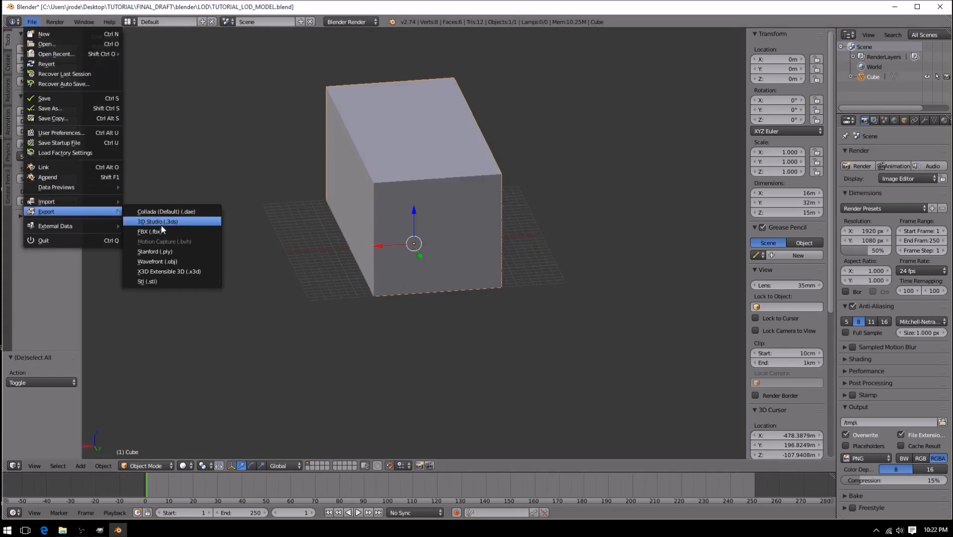
click(160, 231)
click(33, 138)
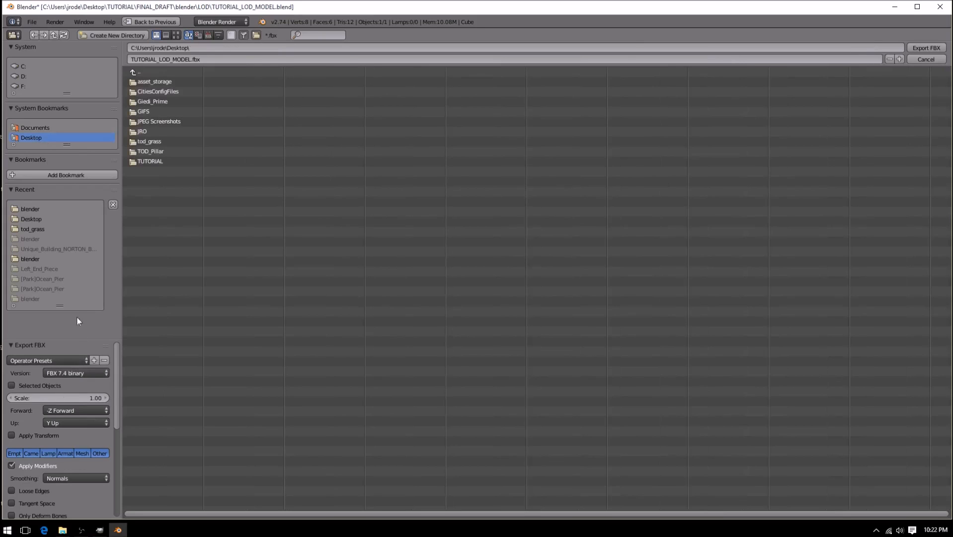
Step: Limit the FBX export to selected objects and set its scale to 100
scroll(80, 366, down, 4)
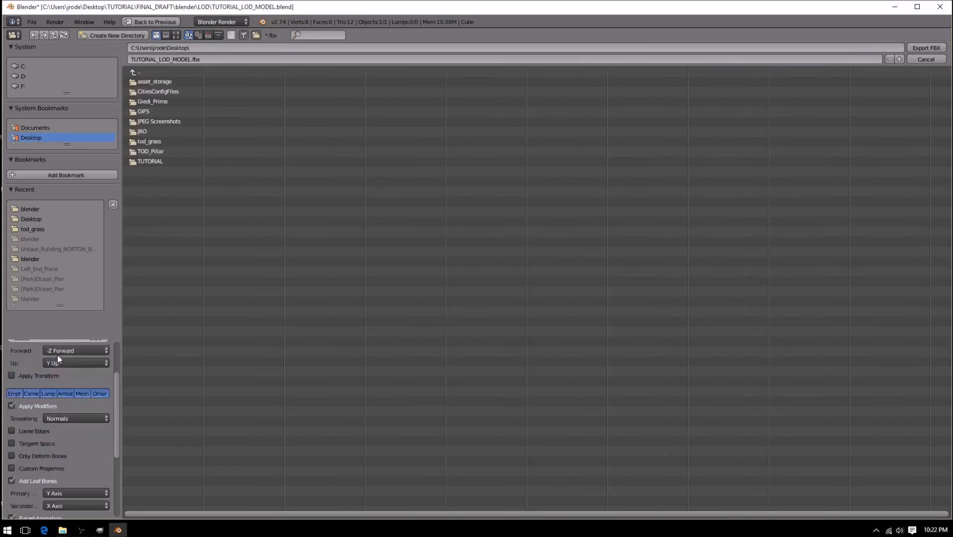
scroll(58, 354, up, 4)
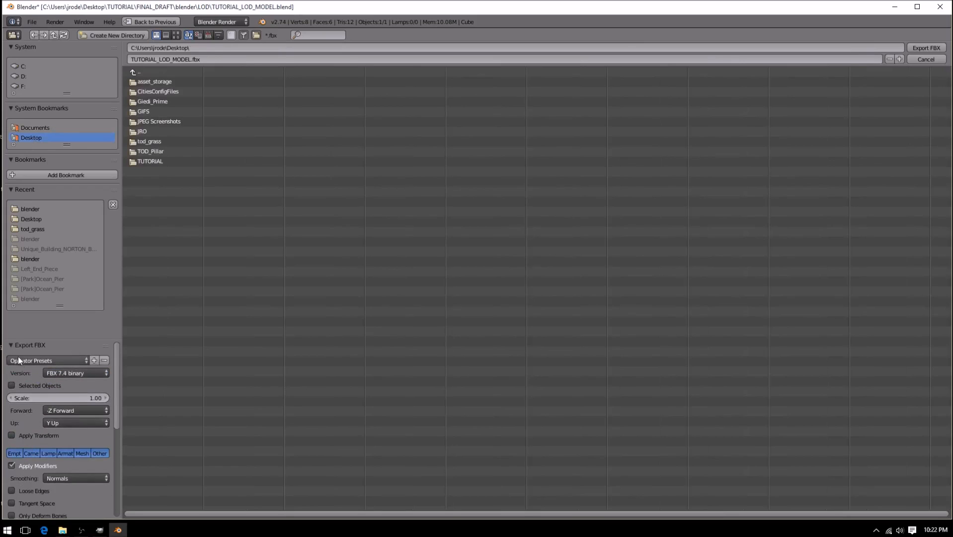
click(23, 385)
click(51, 398)
text(100)
key(Return)
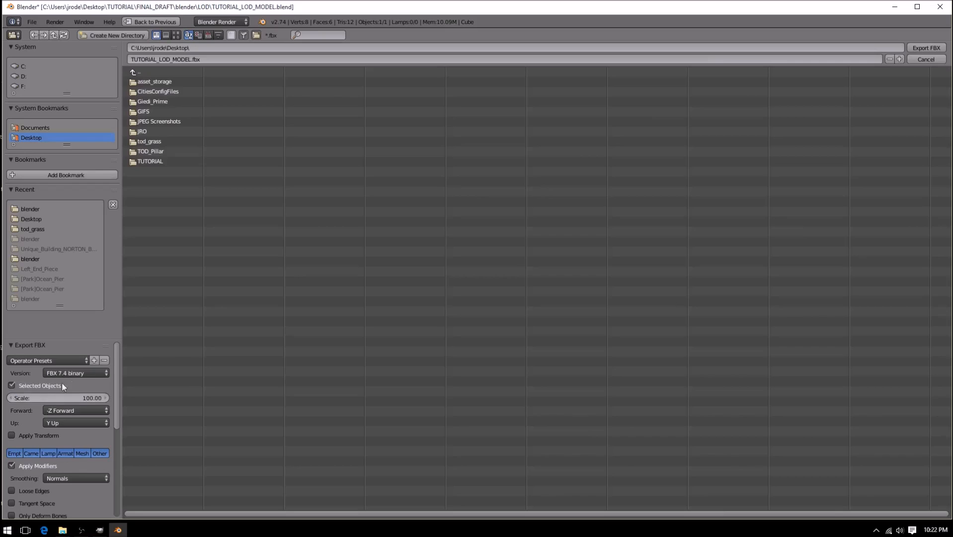
Step: Enable Apply Transform and disable Add Leaf Bones in the FBX export options
click(32, 436)
scroll(32, 443, down, 2)
scroll(32, 431, down, 4)
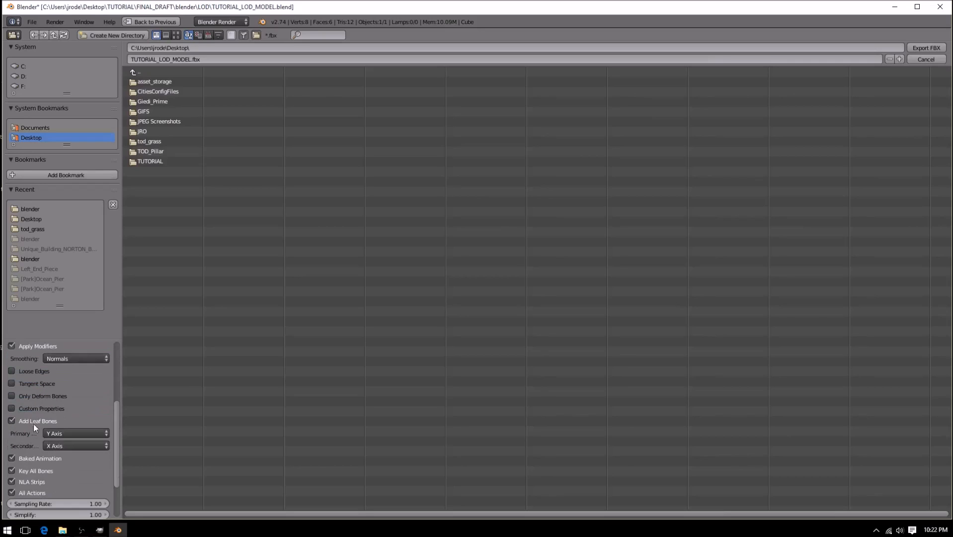
click(28, 421)
scroll(28, 412, up, 3)
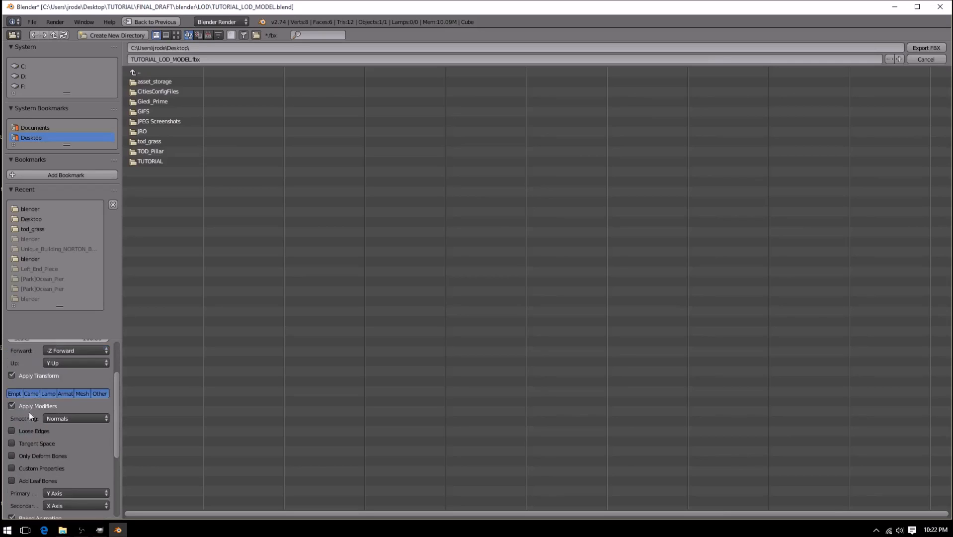
scroll(33, 403, up, 3)
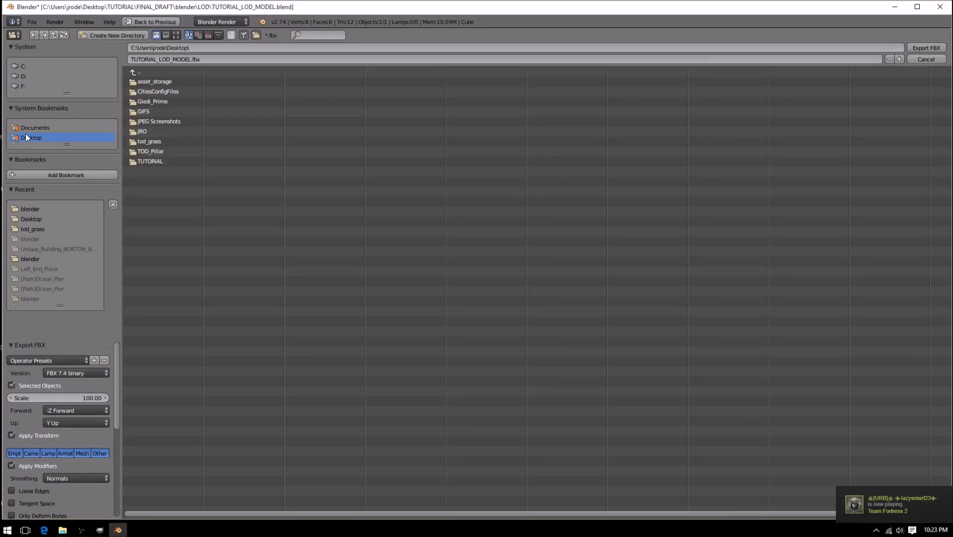
Step: Name the export file tutorial_lod.fbx
click(180, 60)
key(BackSpace)
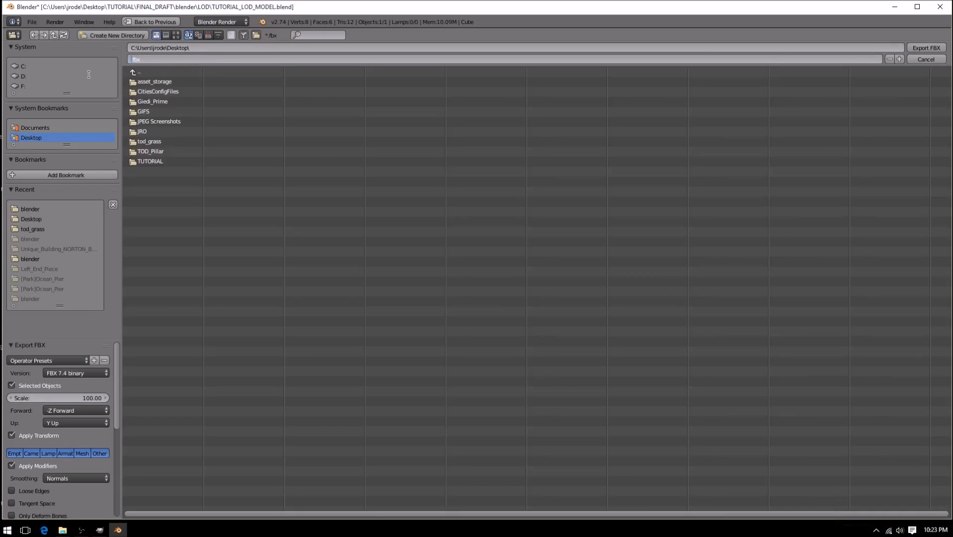
text(tutorial_LOD)
key(BackSpace)
key(BackSpace)
key(BackSpace)
text(lod)
key(BackSpace)
key(BackSpace)
key(BackSpace)
text(LOD)
key(BackSpace)
key(BackSpace)
key(BackSpace)
text(lod)
click(44, 530)
drag(498, 25, 952, 27)
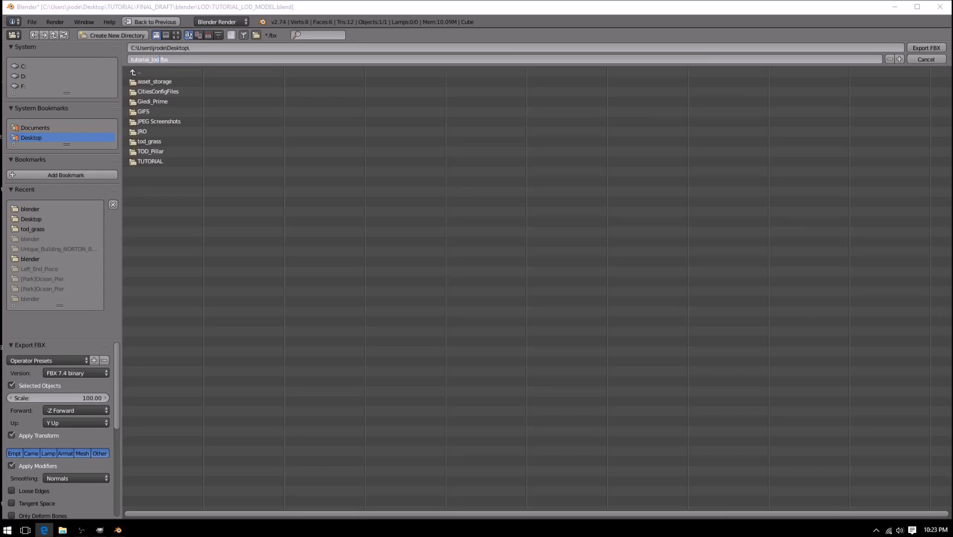
Step: Check the file name's lod suffix and export tutorial_lod.fbx to the Desktop
click(162, 60)
click(21, 137)
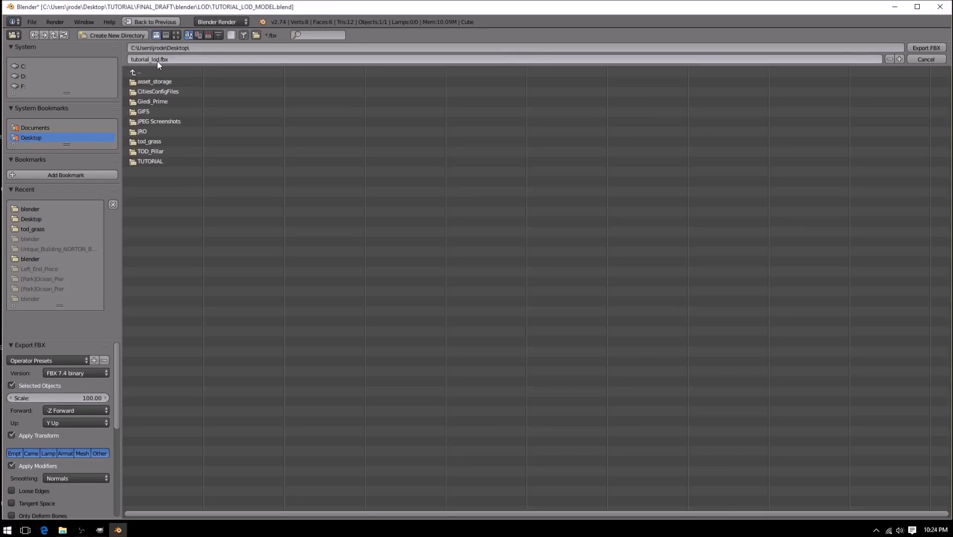
click(146, 60)
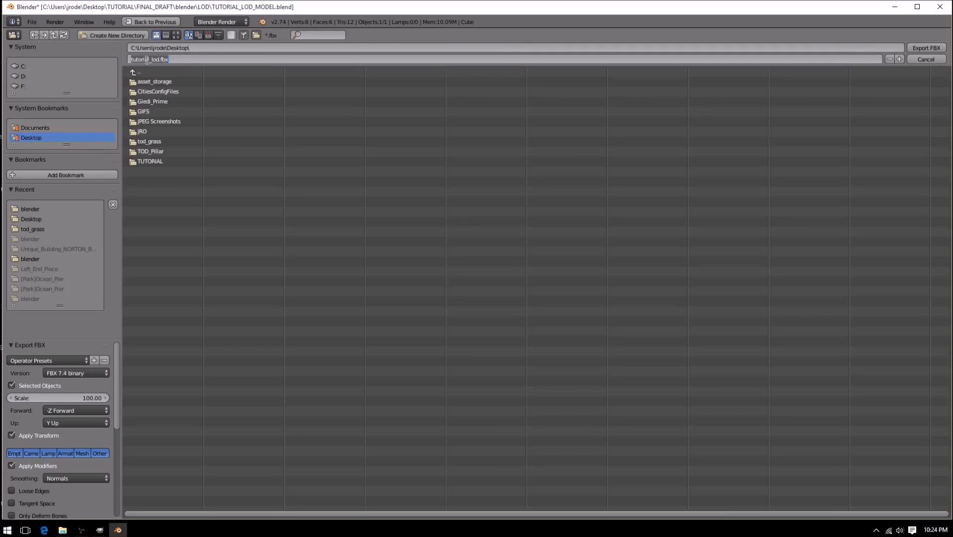
drag(151, 60, 75, 59)
click(151, 60)
drag(149, 60, 160, 60)
click(182, 61)
key(Return)
key(Return)
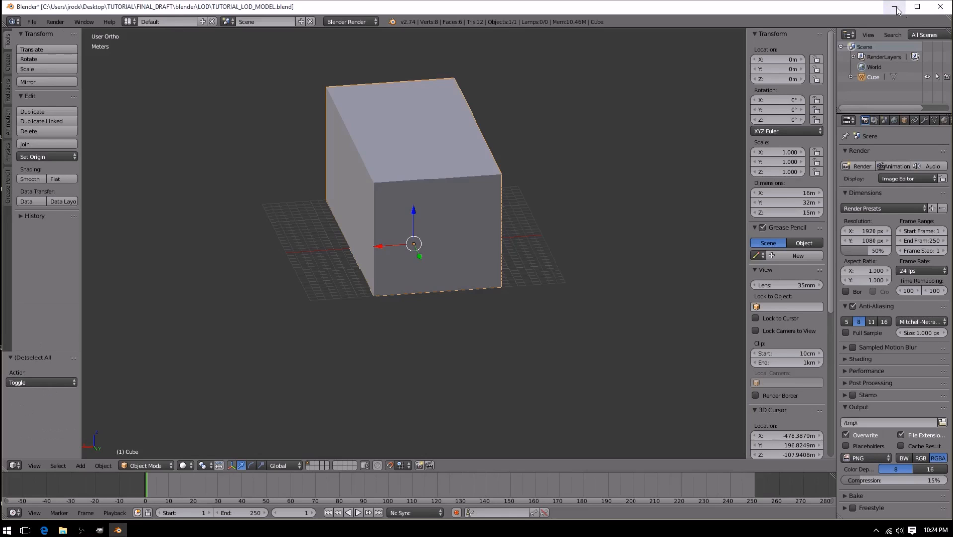
Step: Split the 3D view into two side-by-side areas, giving the new one about a third of the width
middle_drag(326, 110, 392, 253)
scroll(378, 229, up, 4)
middle_drag(362, 210, 363, 231)
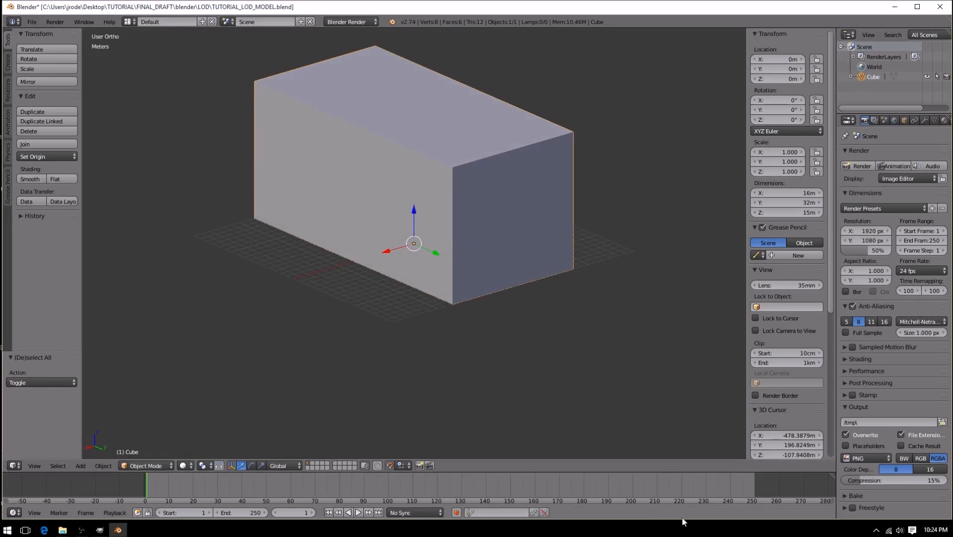
right_click(652, 472)
click(652, 473)
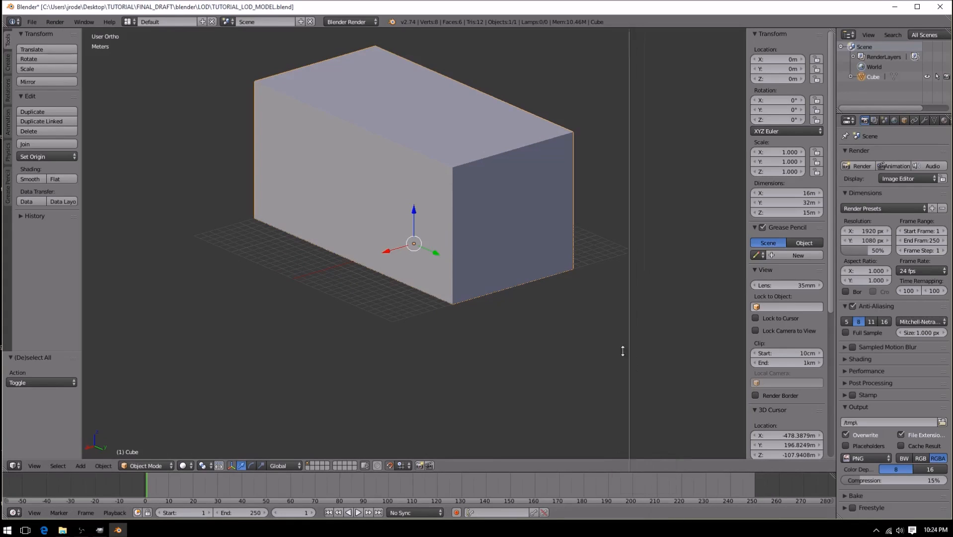
click(584, 348)
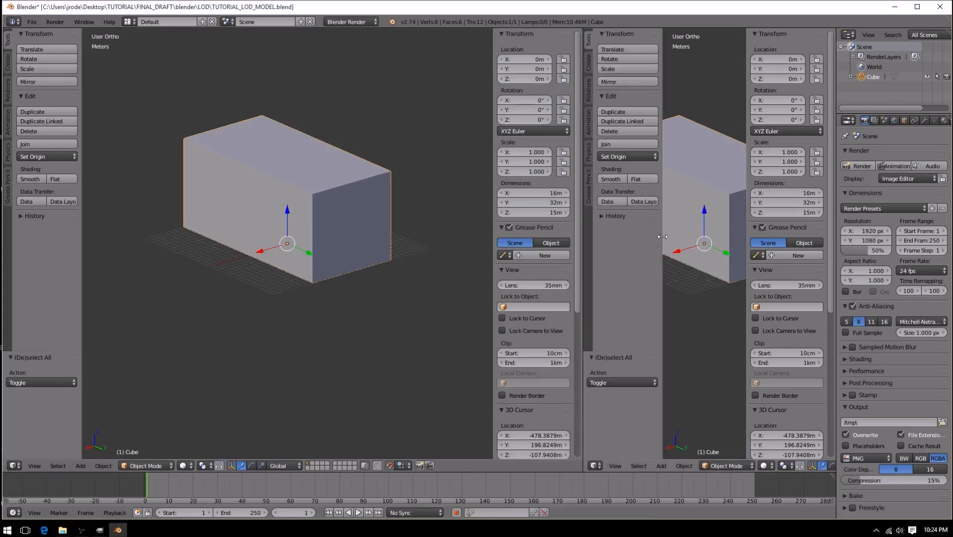
Step: Hide the tool shelf in the new area and change that area to a UV/Image Editor
drag(663, 238, 592, 243)
click(595, 465)
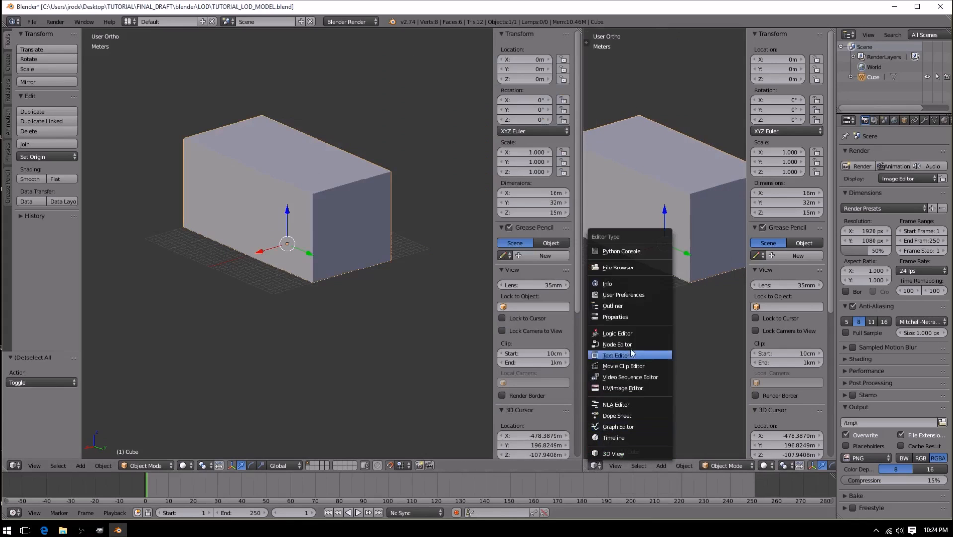
click(617, 387)
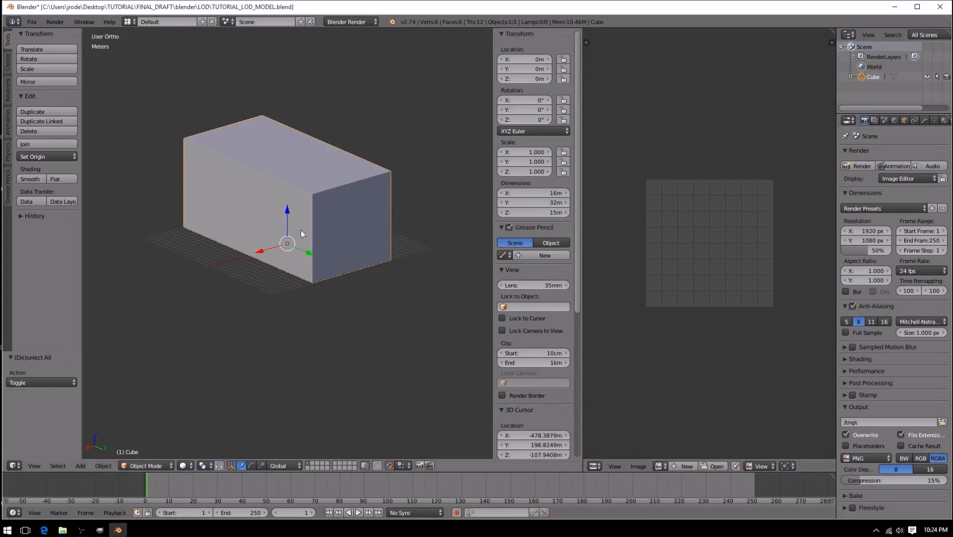
right_click(584, 473)
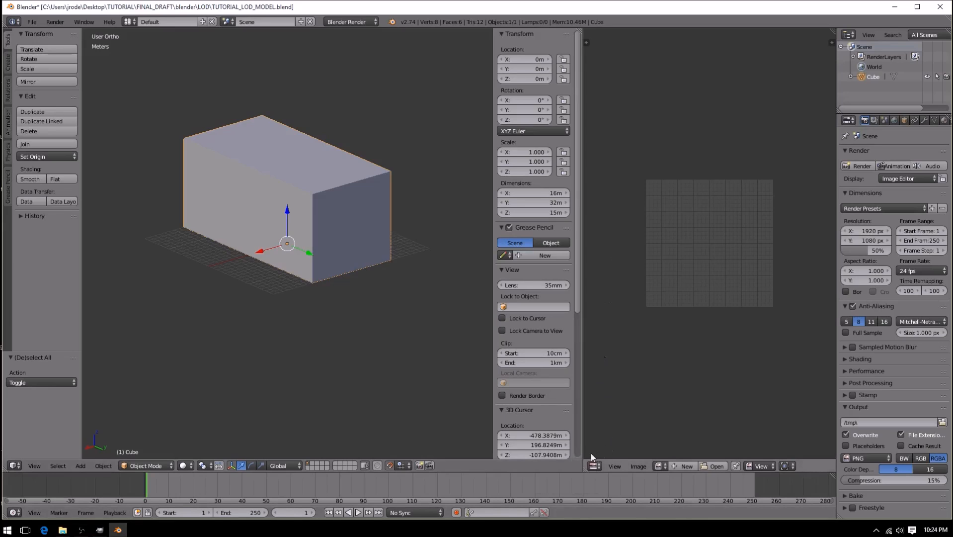
click(595, 466)
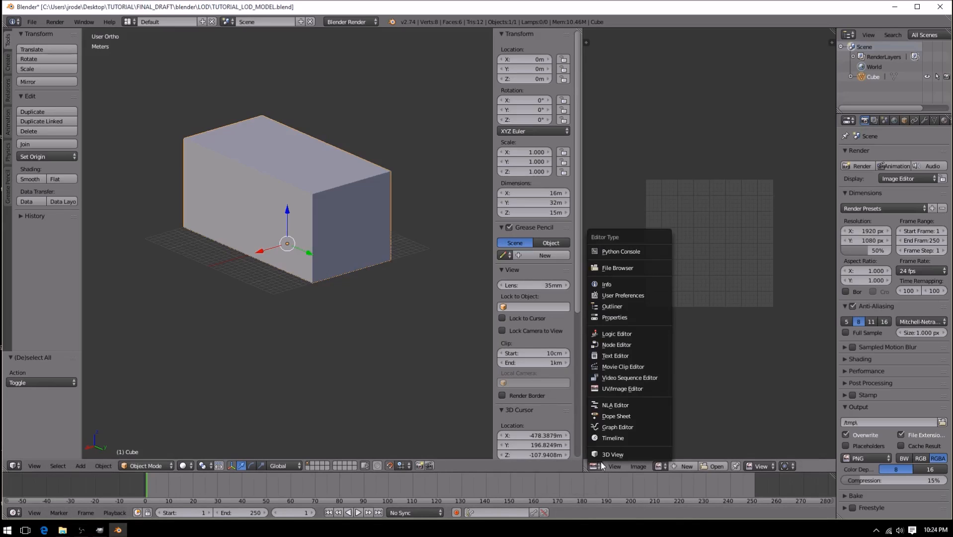
click(666, 388)
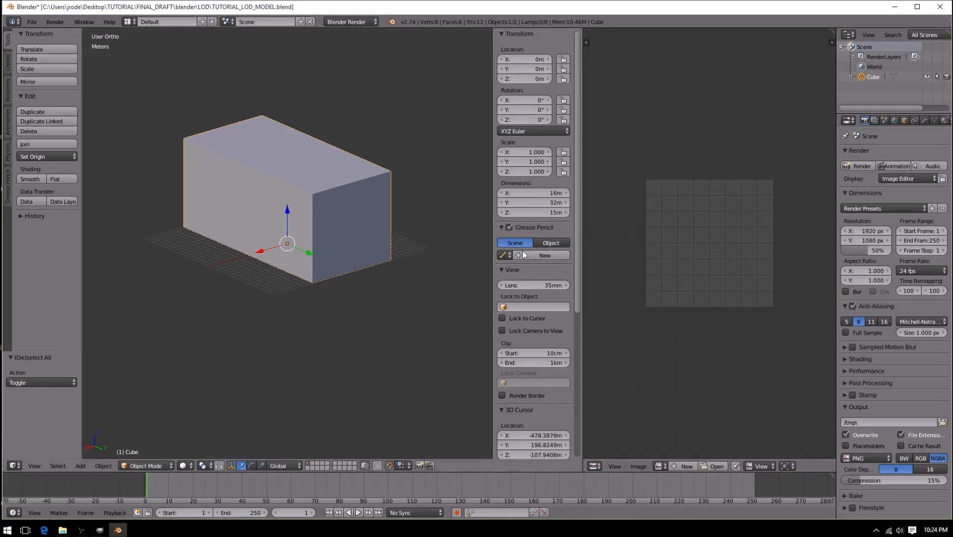
Step: Start a new image named lod with a width and height of 256 px
middle_drag(462, 237, 685, 350)
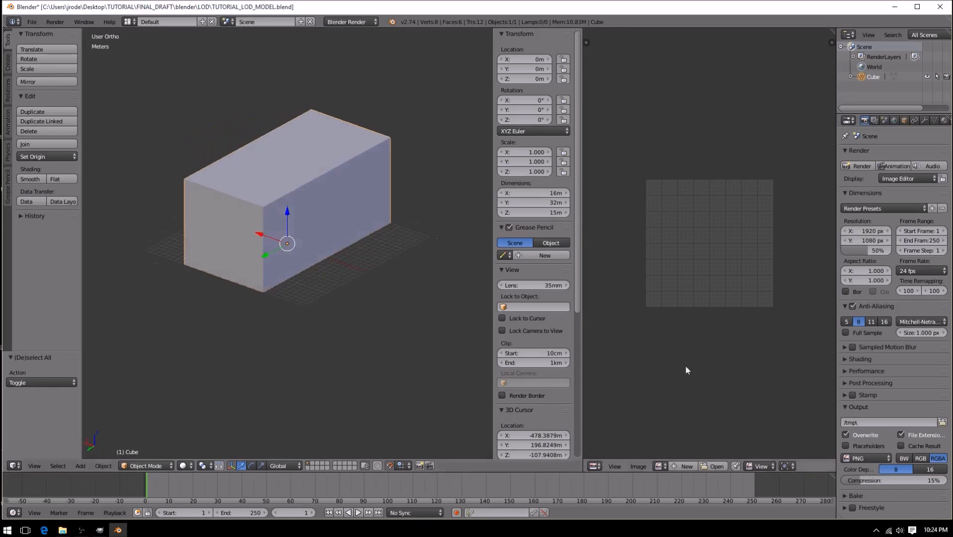
click(674, 467)
text(lod)
key(Tab)
text(256)
key(Tab)
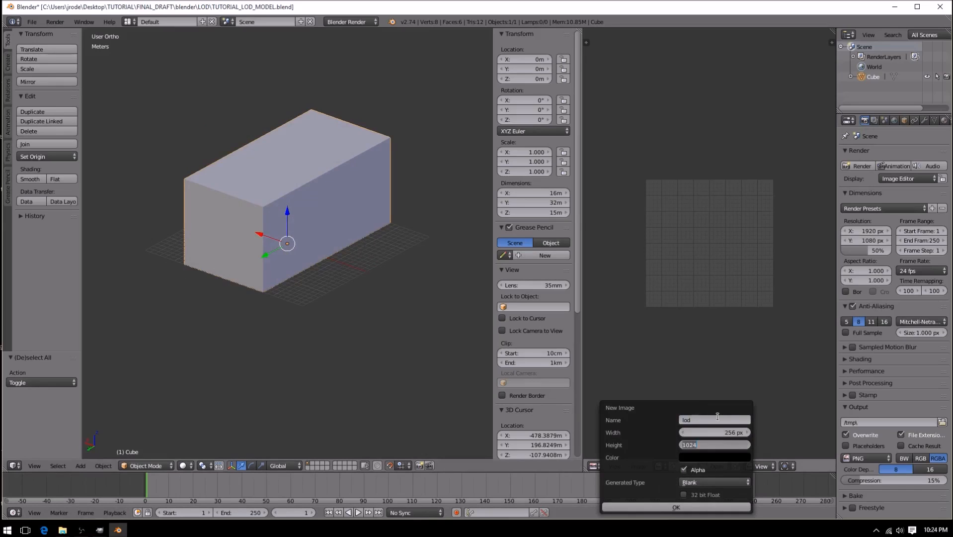
text(256)
key(Tab)
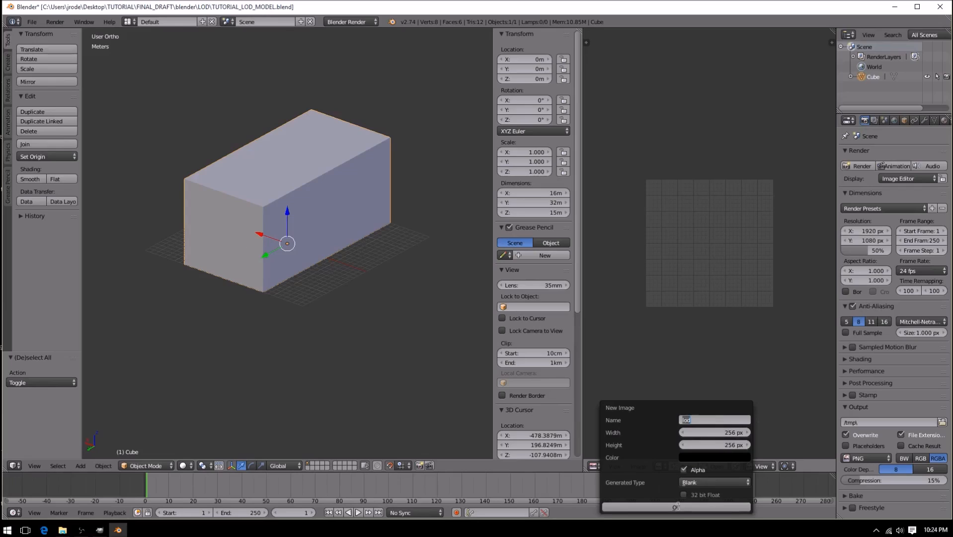
Step: Set the new image's width and height to 512 px and create it as a blank image
click(719, 433)
text(512)
key(Tab)
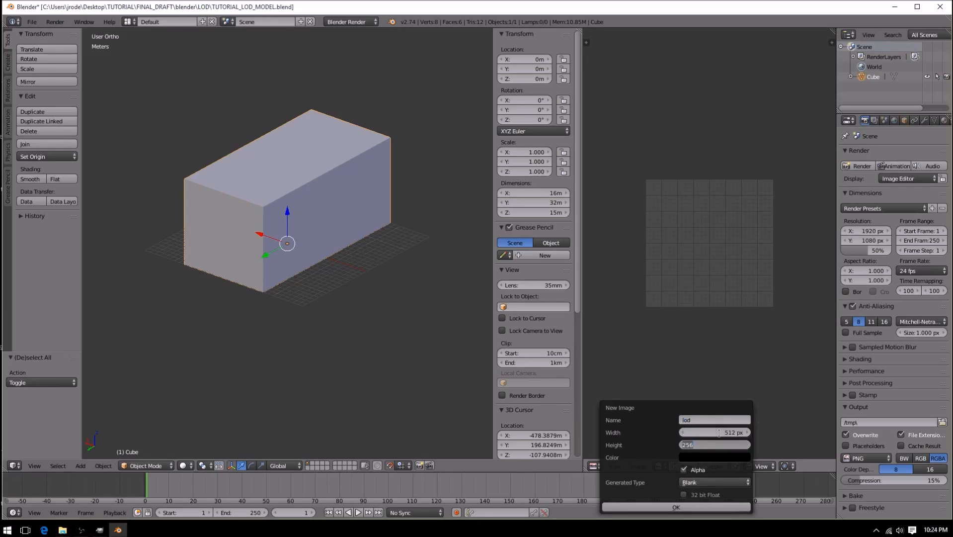
text(512)
key(Tab)
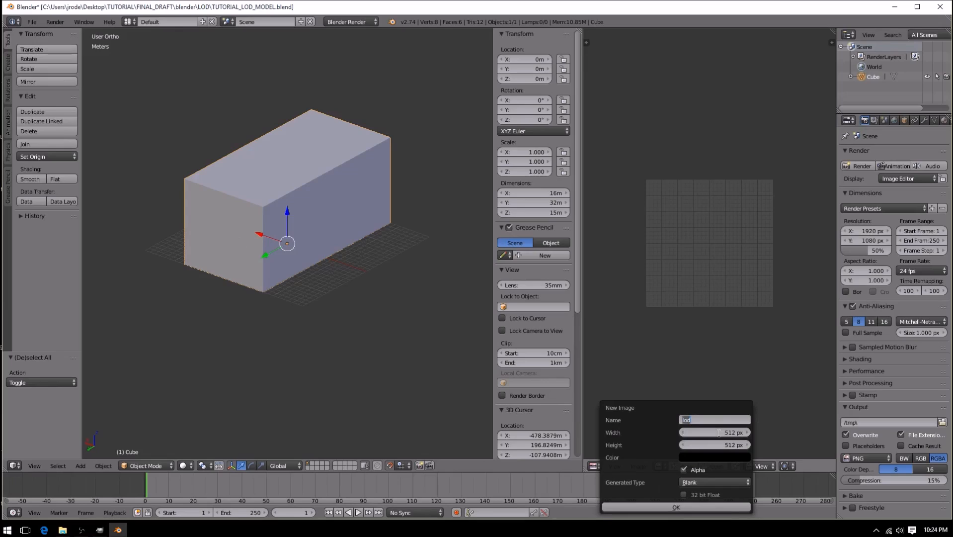
click(672, 507)
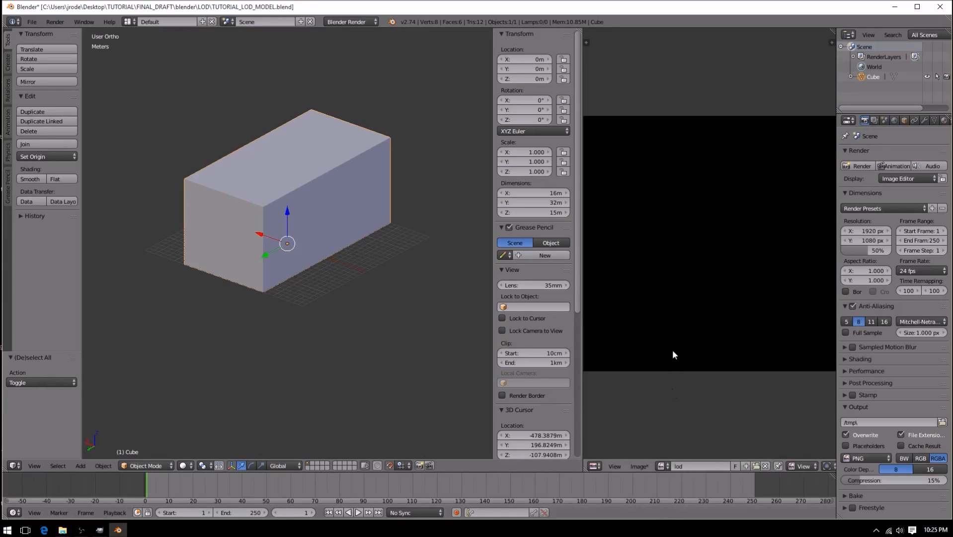
scroll(673, 350, down, 2)
scroll(673, 350, up, 2)
scroll(672, 350, down, 2)
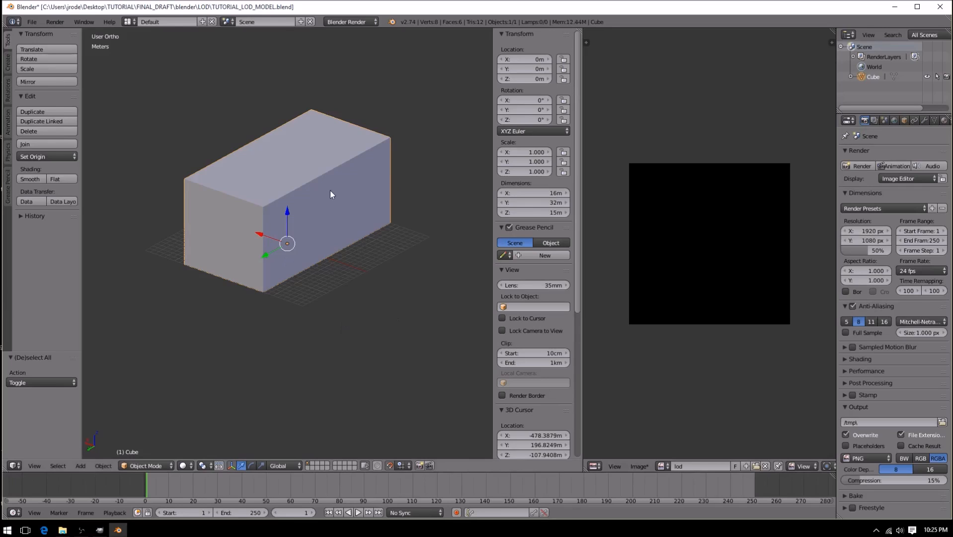
Step: Enter Edit Mode with face selection and select the box's top and four side faces, leaving out the bottom
middle_drag(314, 191, 350, 218)
scroll(386, 219, up, 3)
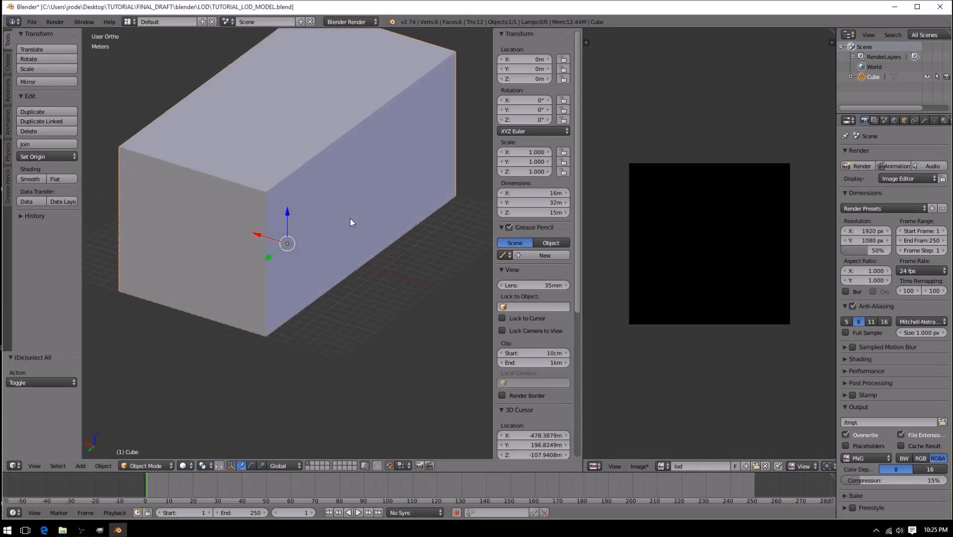
key(Tab)
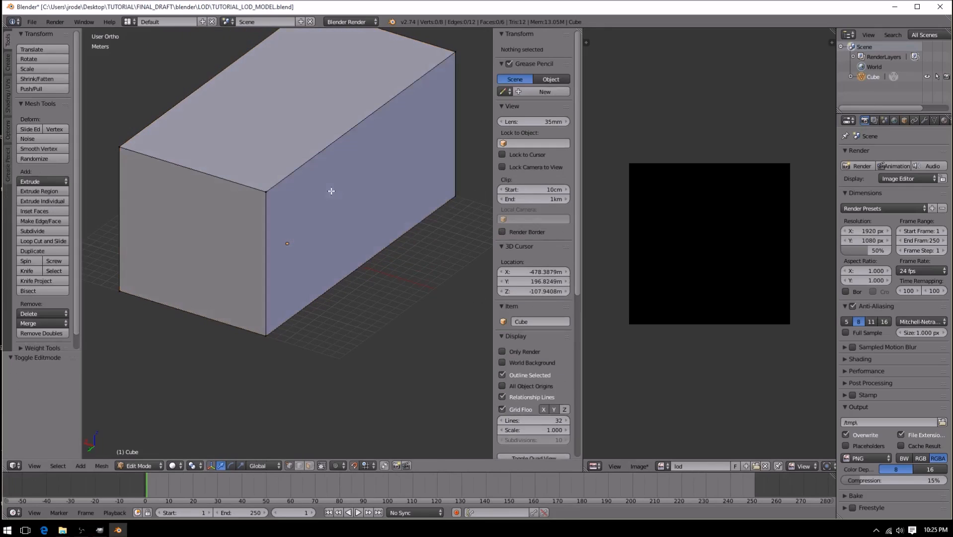
click(307, 468)
right_click(300, 208)
shift+right_click(210, 217)
shift+right_click(334, 122)
middle_drag(237, 253, 299, 242)
shift+right_click(242, 217)
middle_drag(203, 228, 356, 211)
middle_drag(300, 263, 303, 234)
shift+right_click(253, 162)
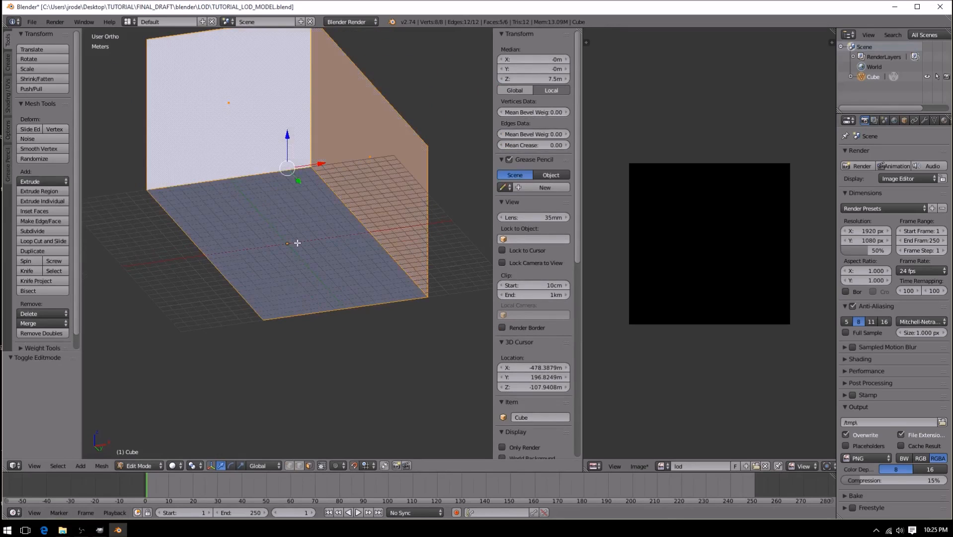
Step: Invert the face selection and delete the box's bottom face
key(ctrl+i)
key(x)
click(293, 258)
Step: Select the five remaining faces of the box and unwrap them without any seams
right_click(345, 178)
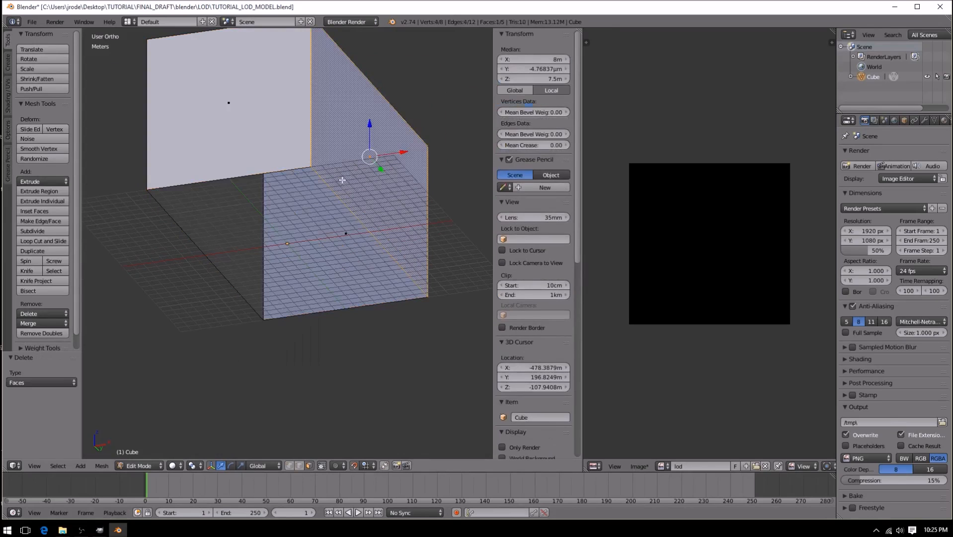
shift+right_click(299, 239)
shift+right_click(202, 226)
shift+right_click(249, 149)
middle_drag(384, 170, 320, 234)
shift+right_click(331, 115)
middle_drag(438, 196, 286, 211)
key(u)
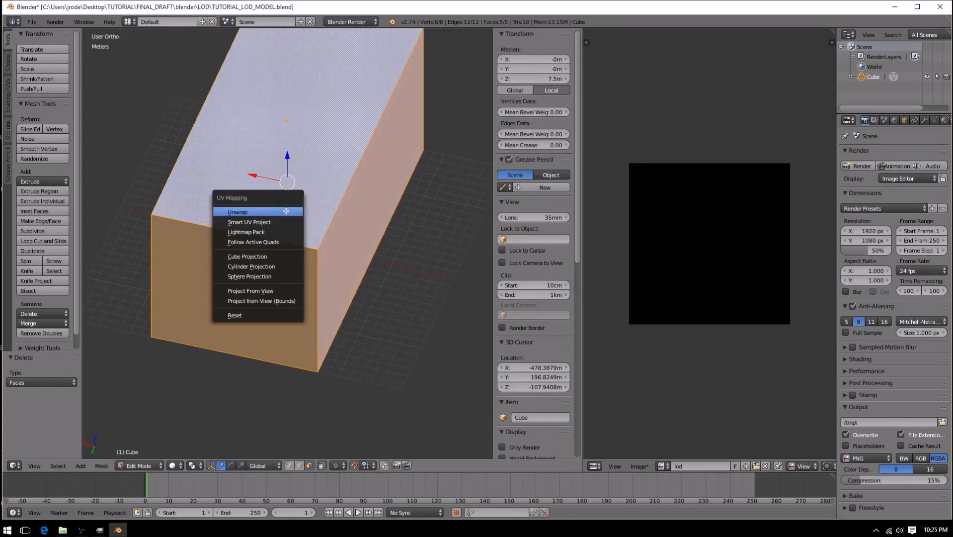
click(286, 208)
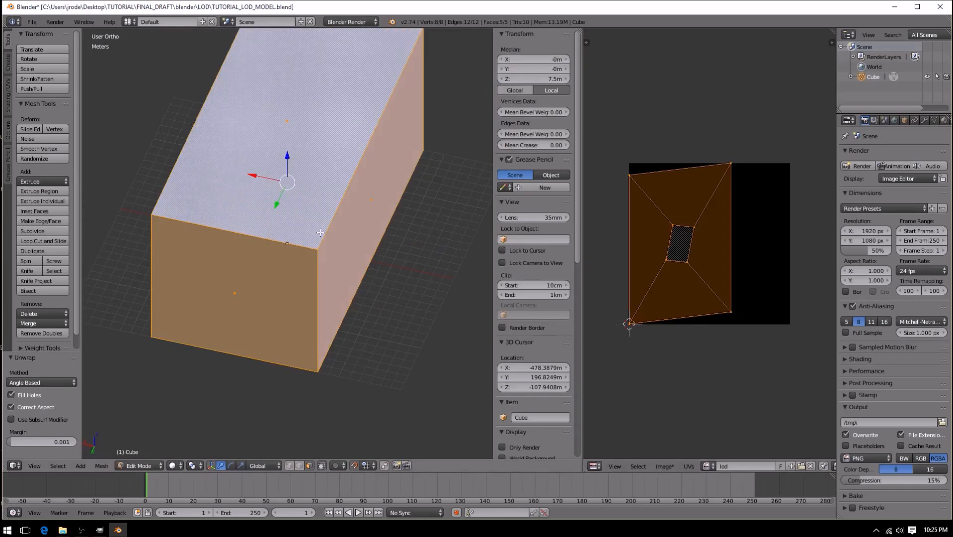
key(u)
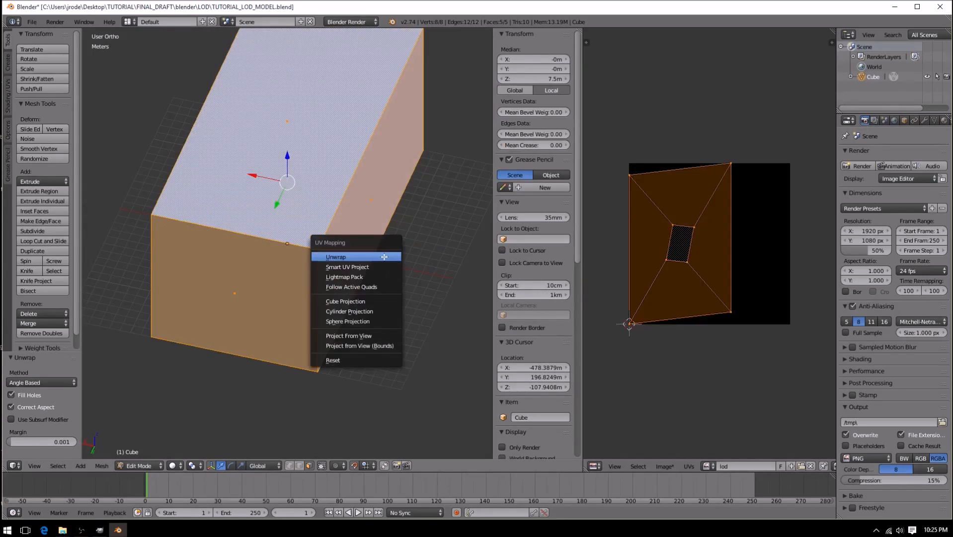
click(384, 256)
Step: Clear the selection and select the box's long top and bottom edges, one short top edge and two vertical corner edges
key(a)
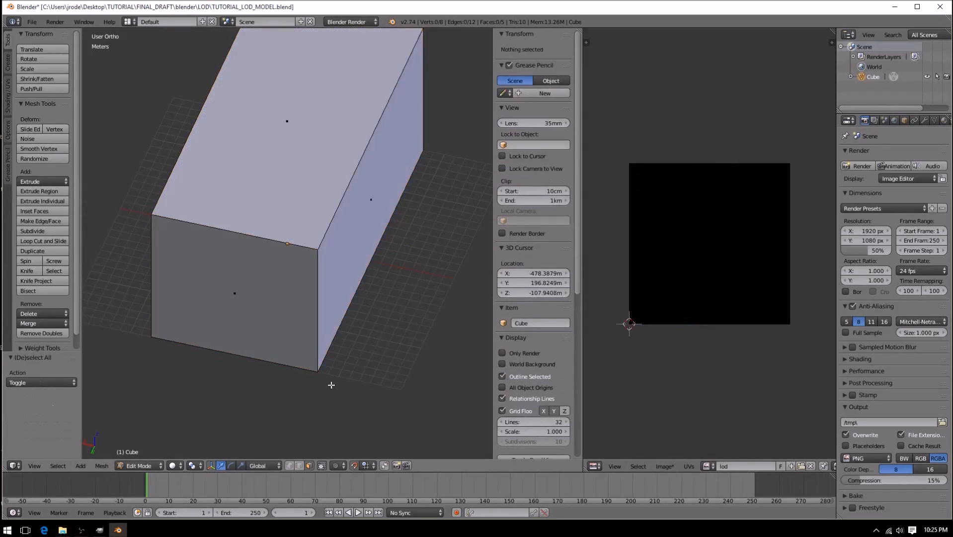
right_click(324, 271)
shift+right_click(326, 235)
shift+right_click(201, 230)
middle_drag(201, 231, 266, 230)
shift+right_click(298, 253)
shift+right_click(213, 212)
middle_drag(206, 212, 375, 213)
middle_drag(394, 252, 372, 229)
shift+right_click(371, 231)
middle_drag(236, 266, 292, 273)
shift+right_click(262, 281)
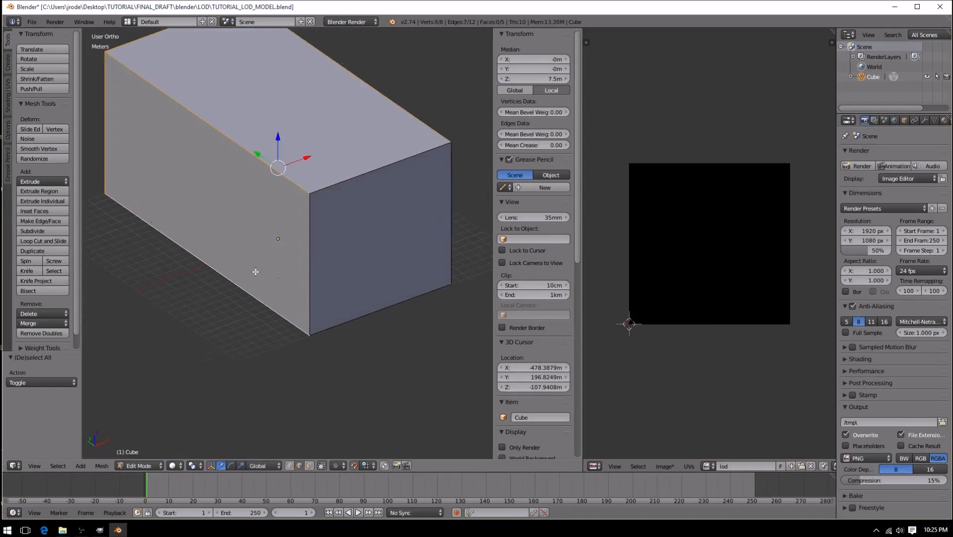
middle_drag(324, 266, 302, 221)
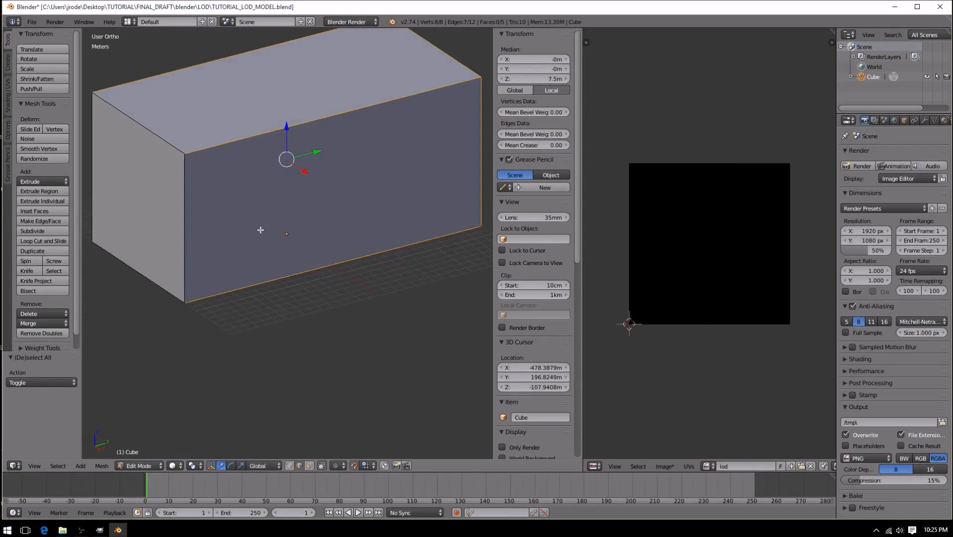
Step: Add the remaining short top edge to the selection, mark the selected edges as seams and deselect everything
shift+right_click(158, 293)
middle_drag(266, 292, 198, 264)
middle_drag(417, 148, 258, 158)
shift+right_click(417, 293)
shift+right_click(394, 184)
middle_drag(301, 220, 392, 207)
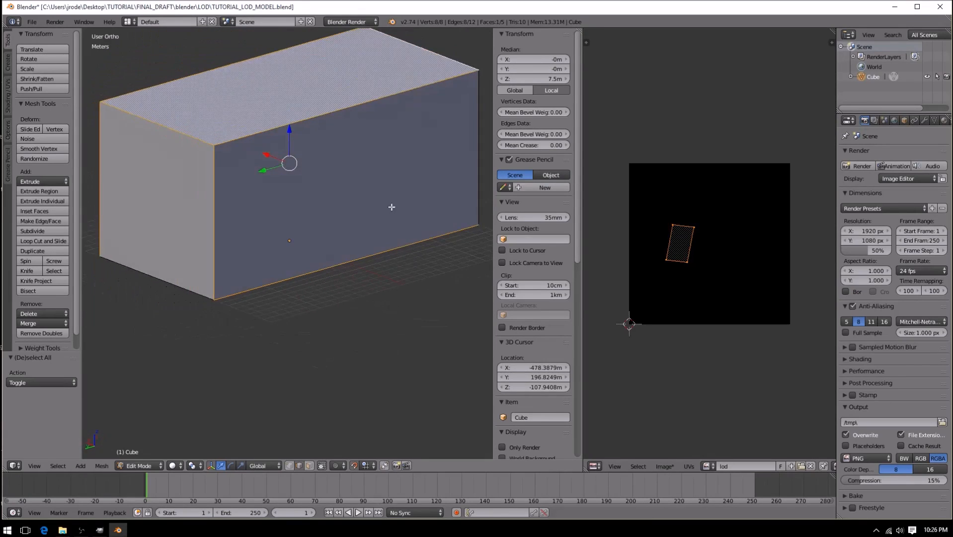
key(ctrl+e)
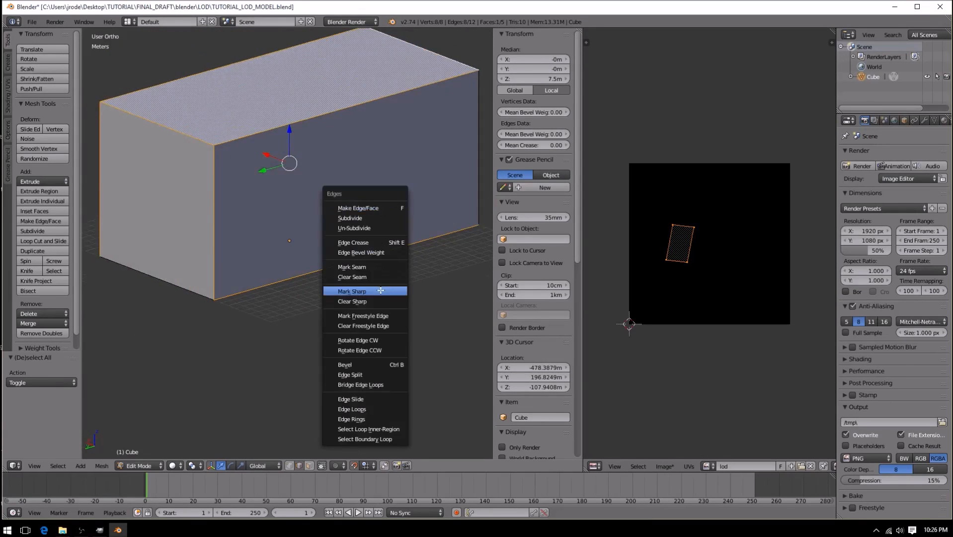
click(377, 267)
key(a)
Step: Check the seams around the box, select the whole mesh and unwrap it
middle_drag(419, 189, 315, 153)
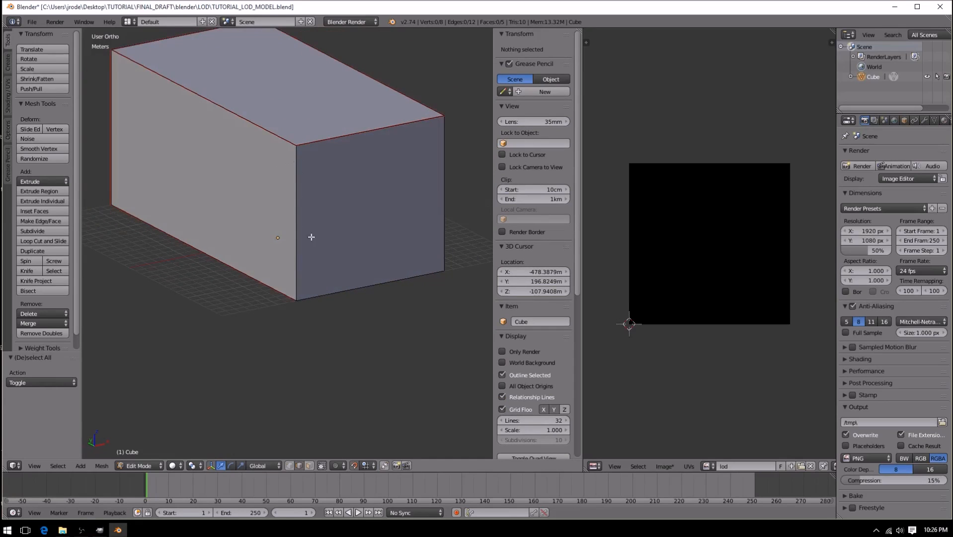
middle_drag(238, 166, 374, 110)
middle_drag(248, 95, 243, 196)
middle_drag(259, 160, 271, 276)
middle_drag(356, 250, 236, 253)
key(a)
key(u)
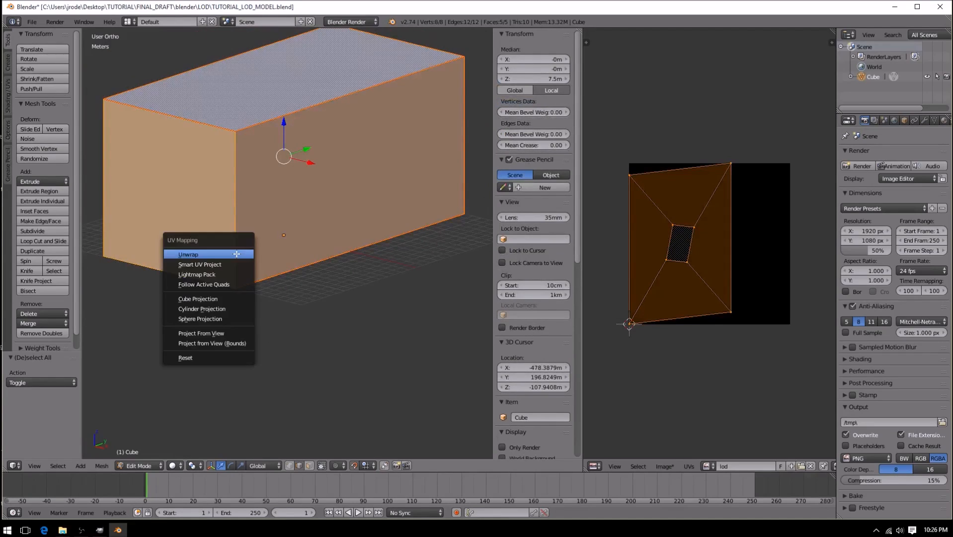
click(237, 255)
Step: Examine the unwrapped UV layout and check where the box's short end face sits in it
key(a)
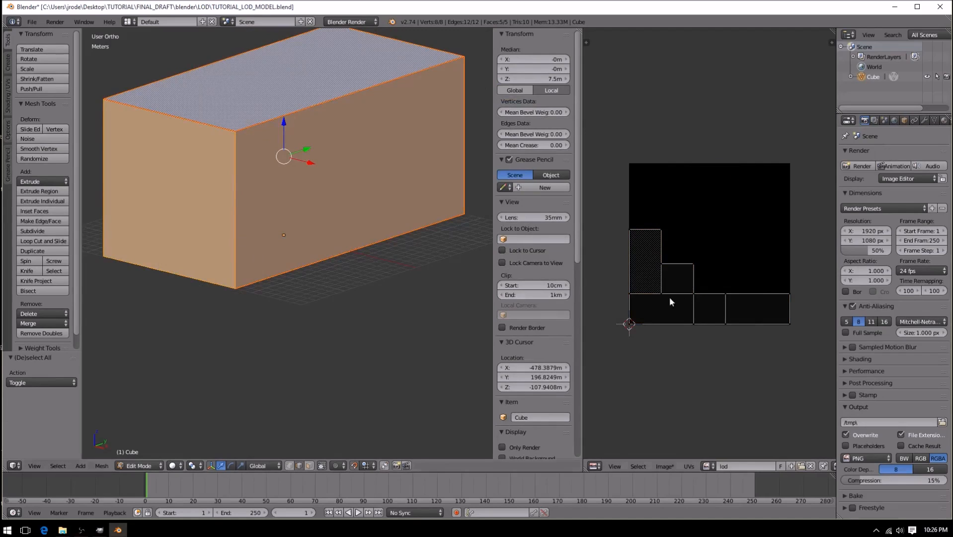
scroll(621, 292, down, 4)
scroll(698, 298, up, 4)
scroll(698, 297, up, 3)
scroll(649, 317, down, 3)
key(a)
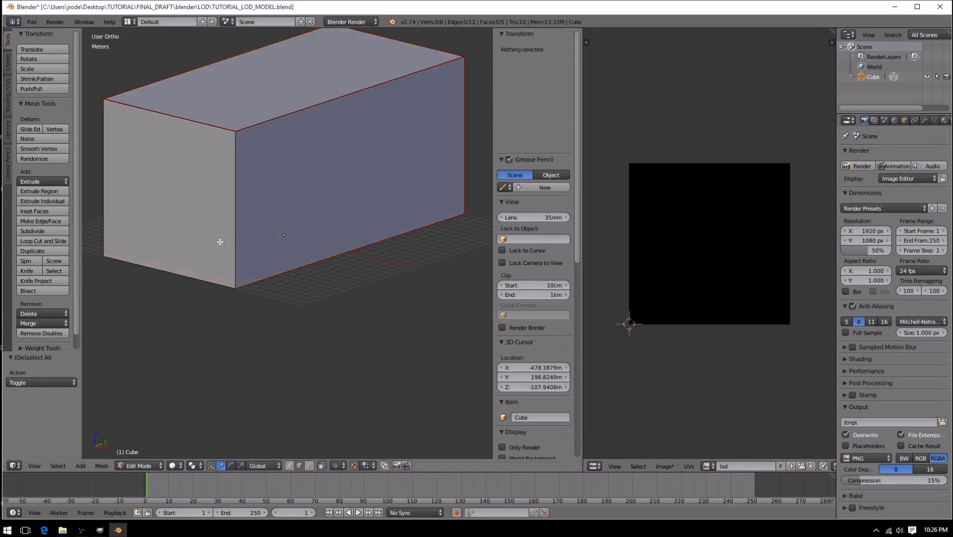
key(Tab)
scroll(218, 237, down, 4)
scroll(228, 233, up, 3)
key(Tab)
key(Tab)
middle_drag(244, 232, 349, 238)
key(Tab)
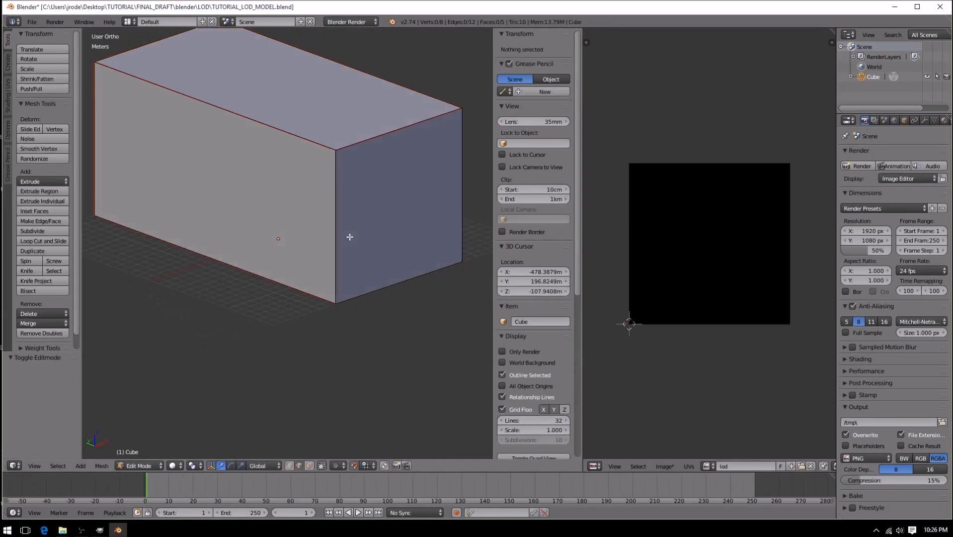
right_click(360, 241)
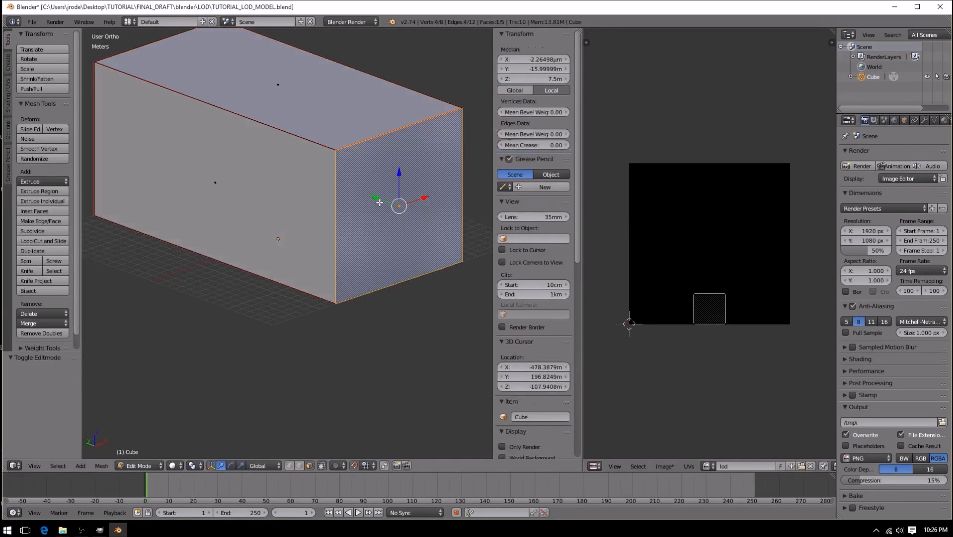
key(Tab)
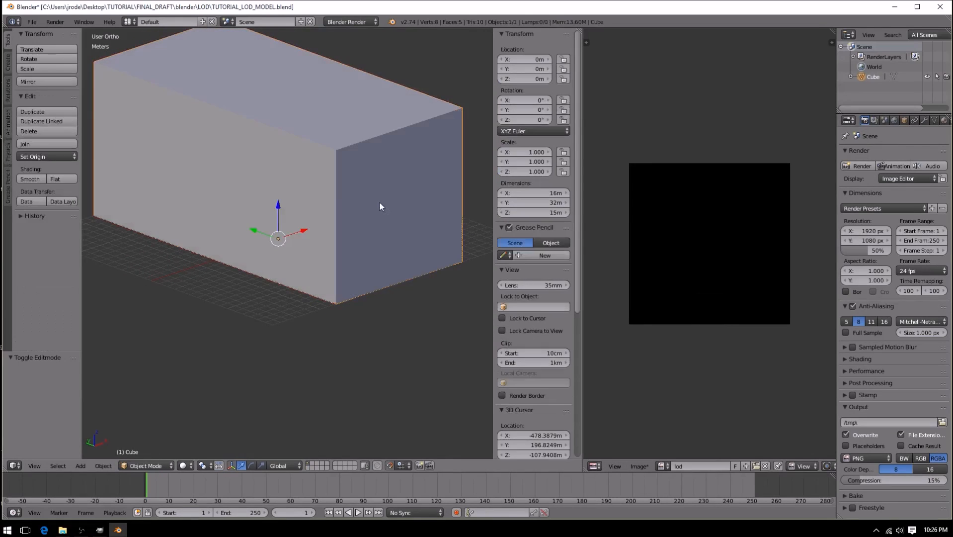
Step: Run Make Duplicates Real on the box in Object Mode, apply its transform and leave it selected
scroll(410, 242, down, 4)
middle_drag(413, 239, 296, 242)
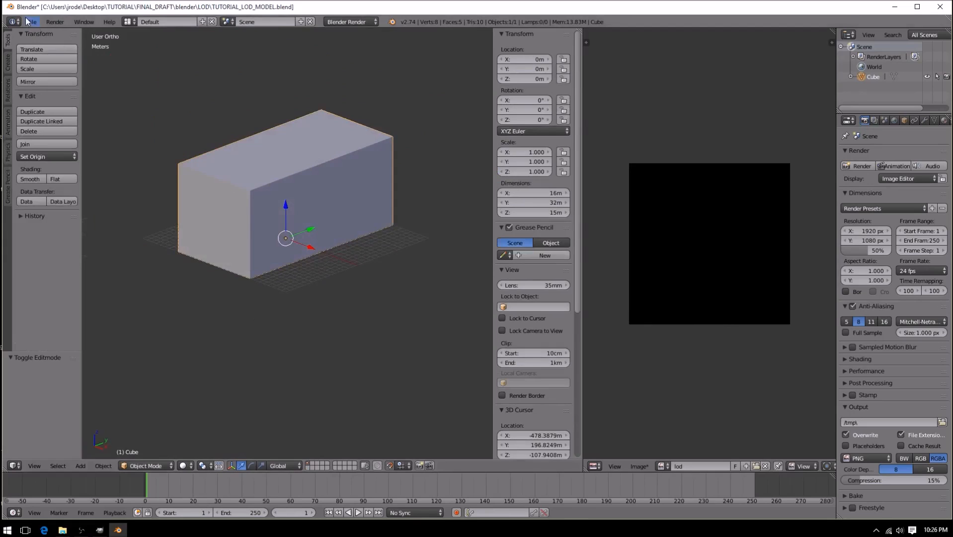
key(ctrl+shift+a)
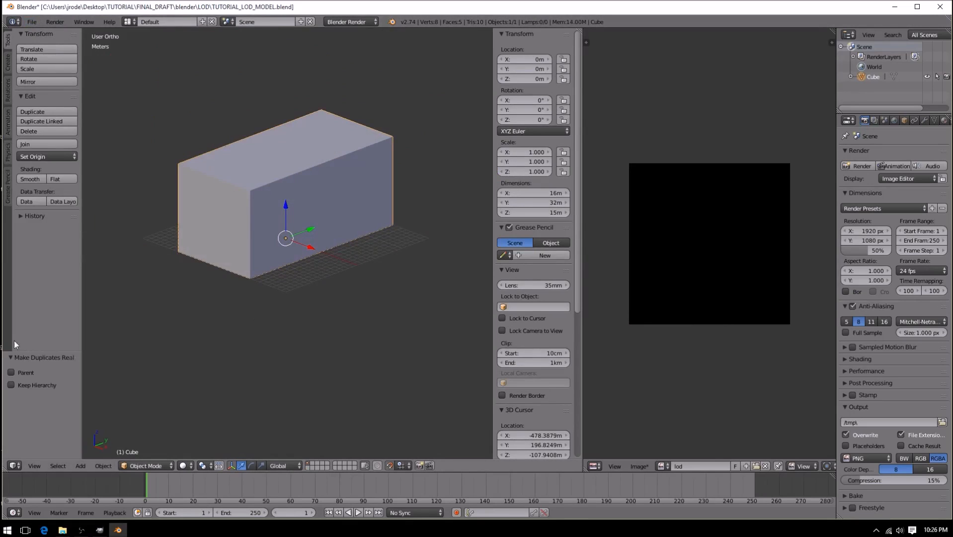
key(ctrl+a)
click(207, 321)
key(a)
key(a)
Step: Export the selected box as FBX to the Desktop, overwriting tutorial_lod.fbx
click(31, 22)
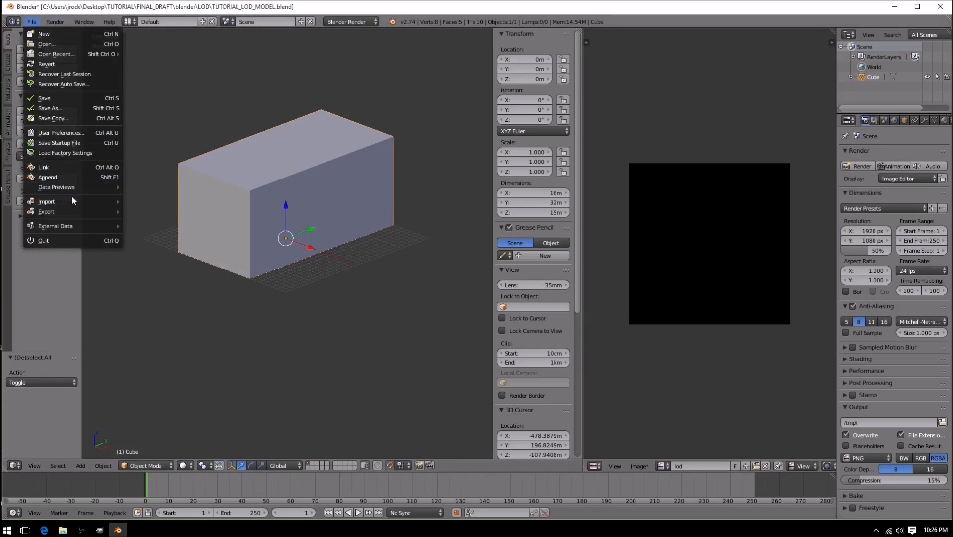
click(167, 224)
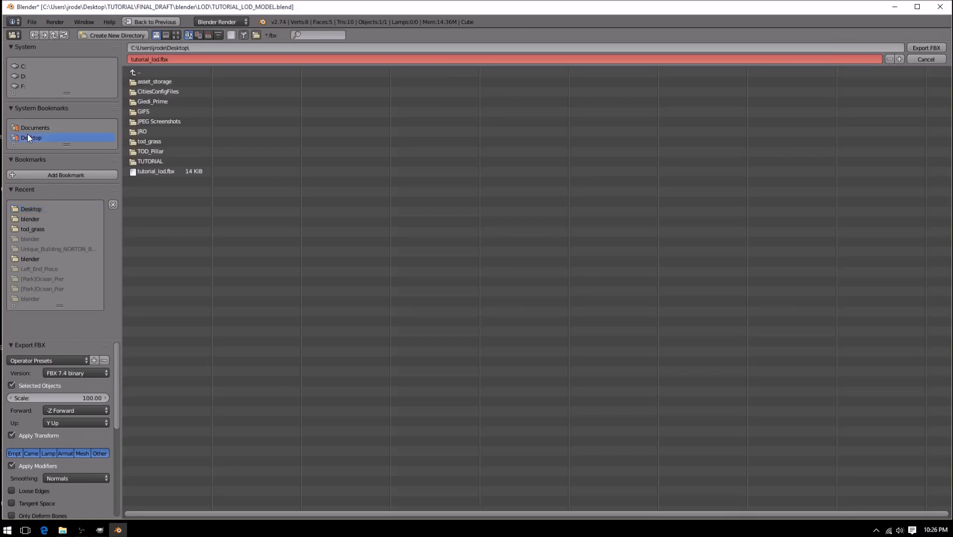
click(151, 170)
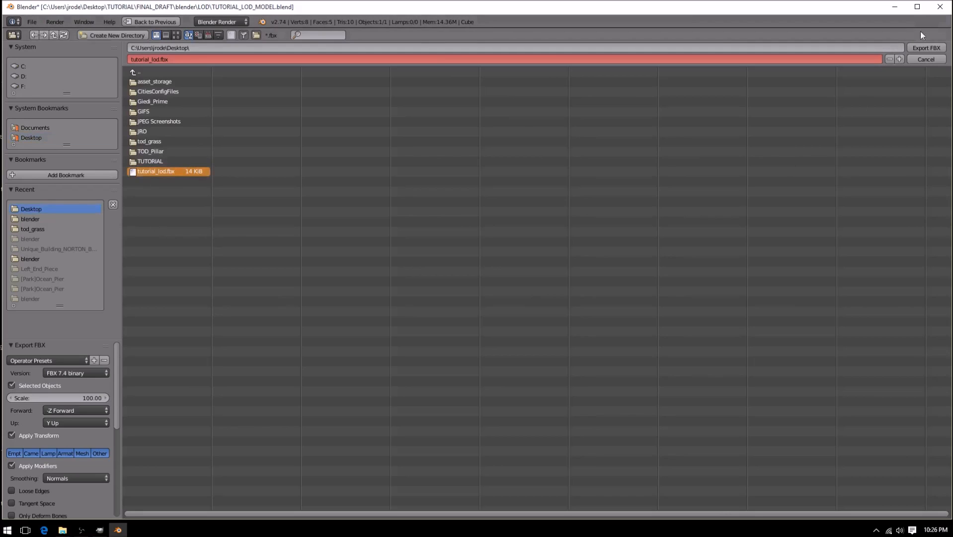
click(926, 48)
Step: Switch to the Windows desktop and move tutorial_lod.fbx into the Cities_Skylines Addons Import folder, closing the folder window
click(894, 6)
click(159, 272)
drag(16, 438, 587, 179)
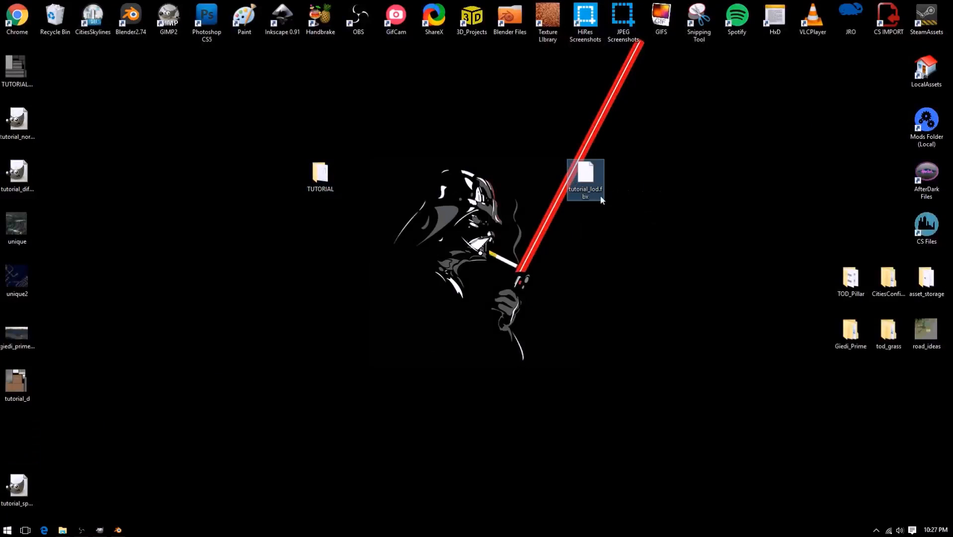
double_click(887, 25)
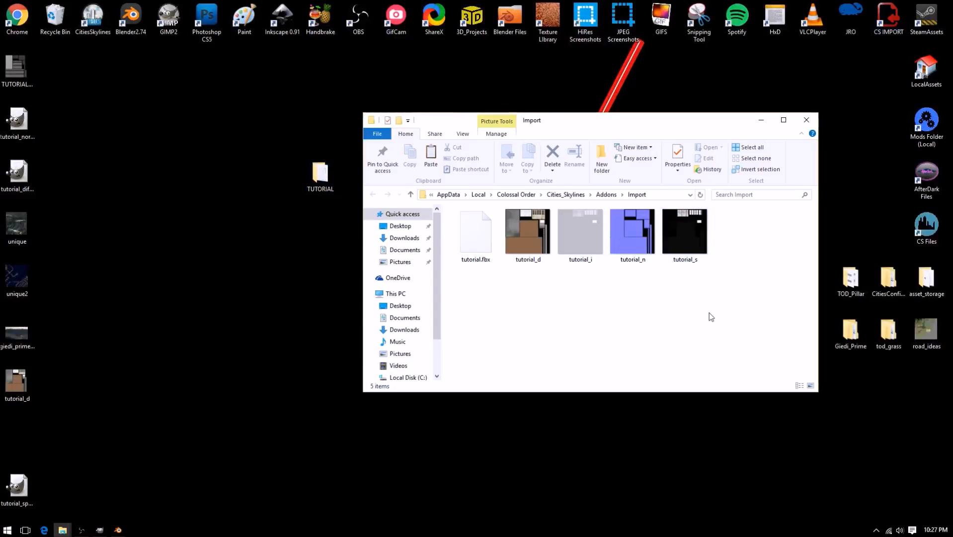
key(ctrl+v)
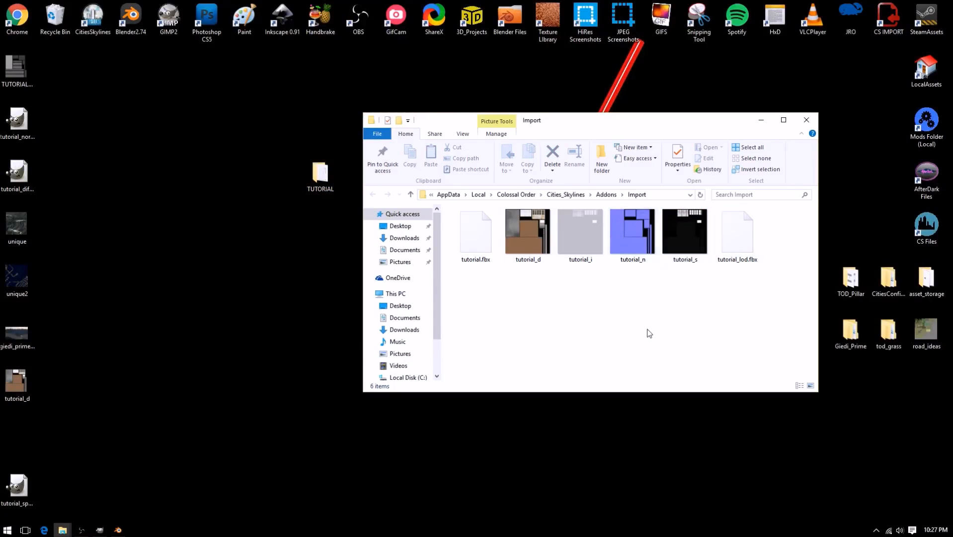
click(808, 120)
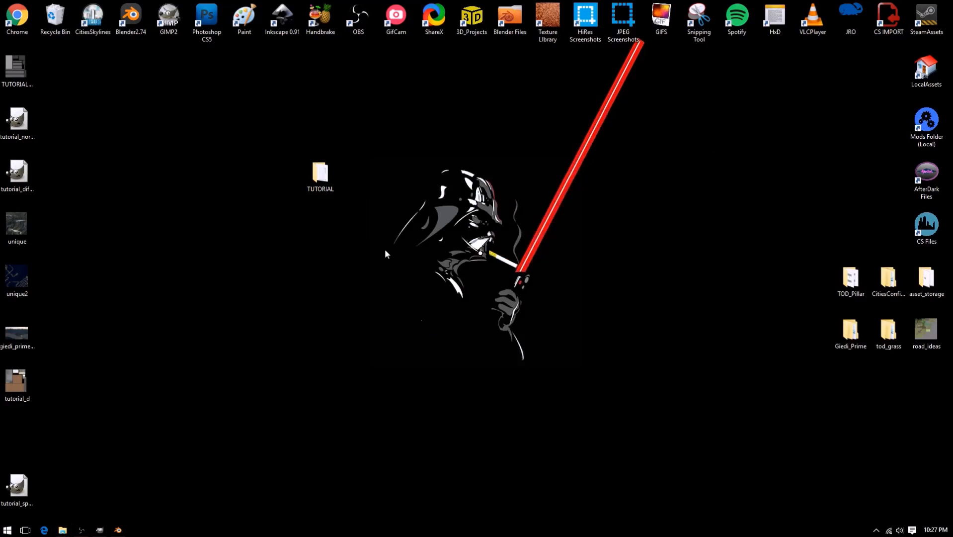